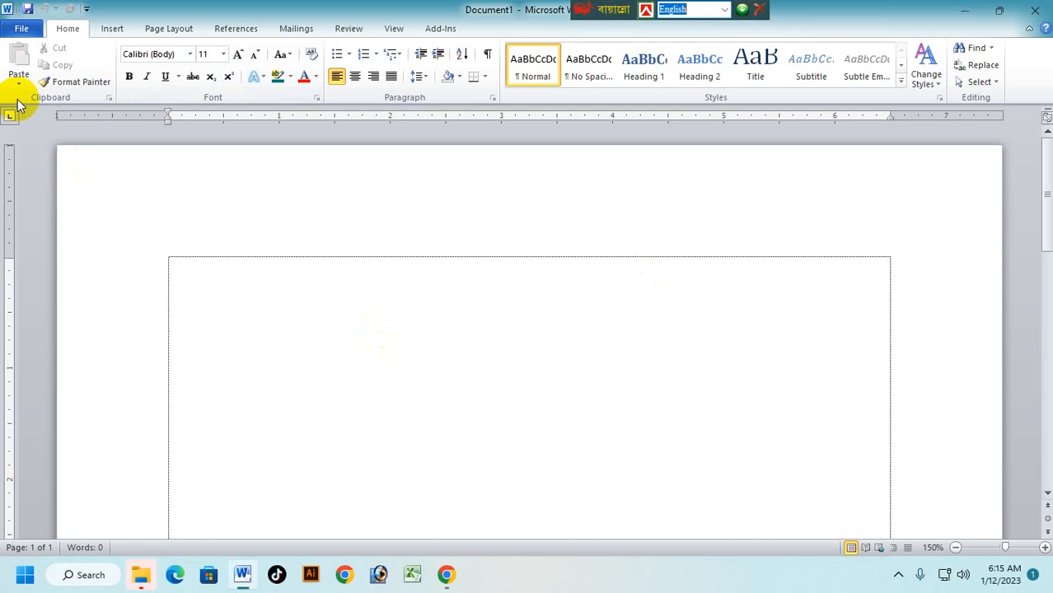
- Close the blank document without saving its changes and exit Word
left_click(22, 30)
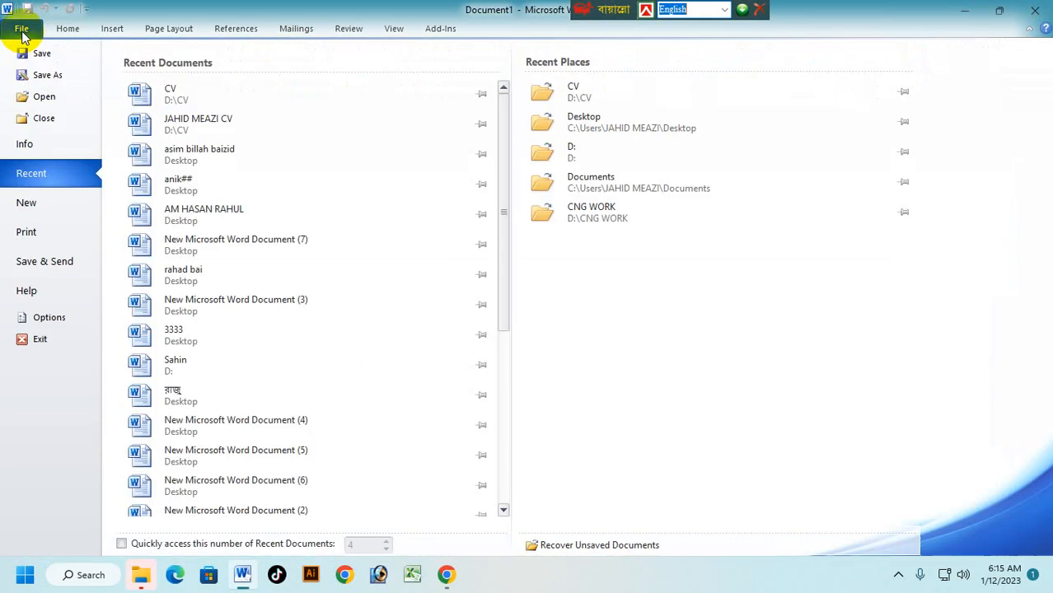
left_click(68, 30)
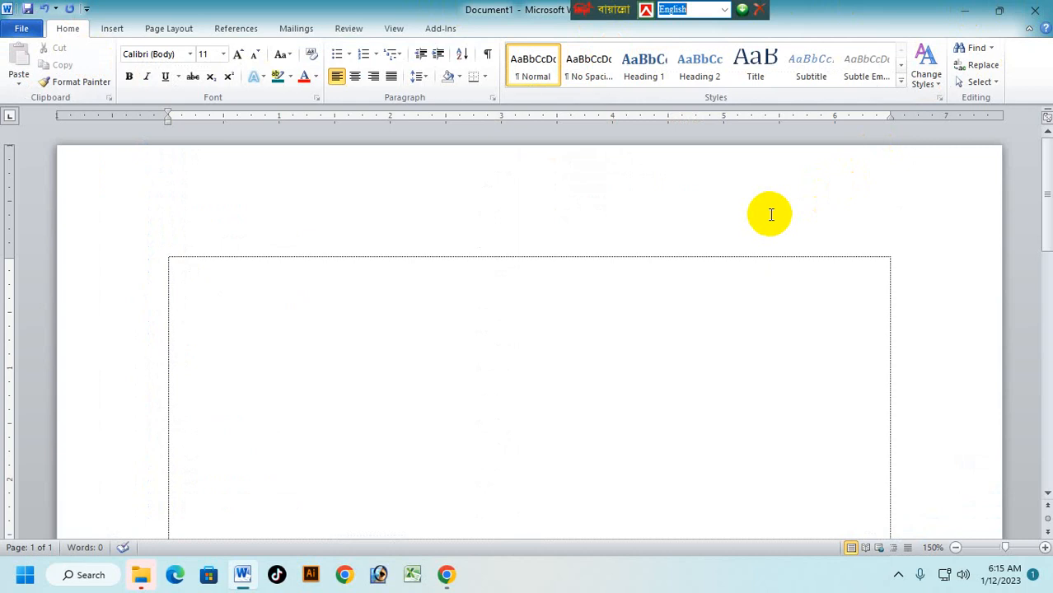
key("alt+F4")
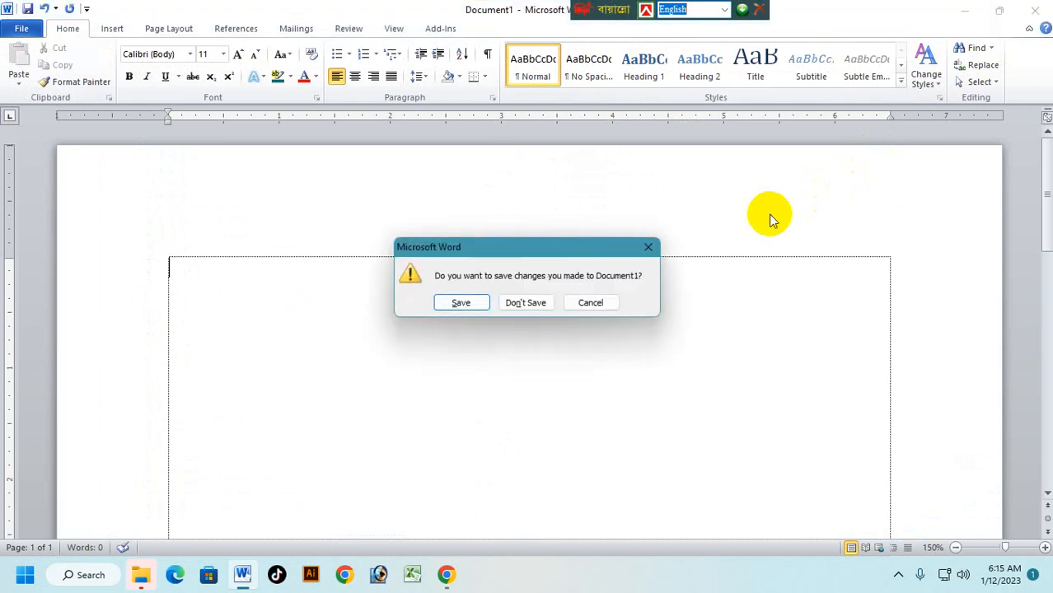
left_click(533, 303)
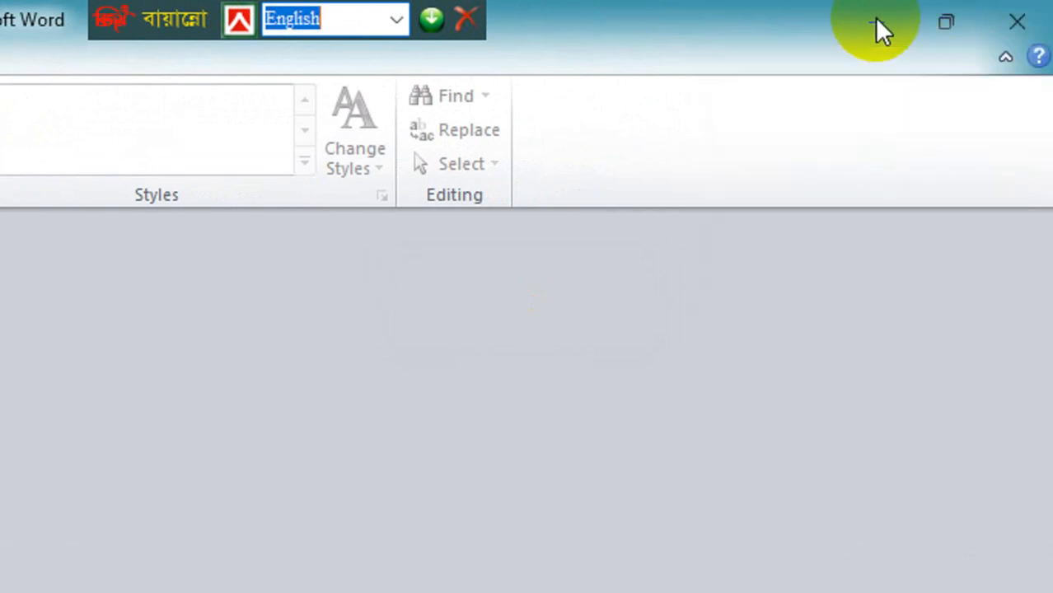
mouse_move(944, 33)
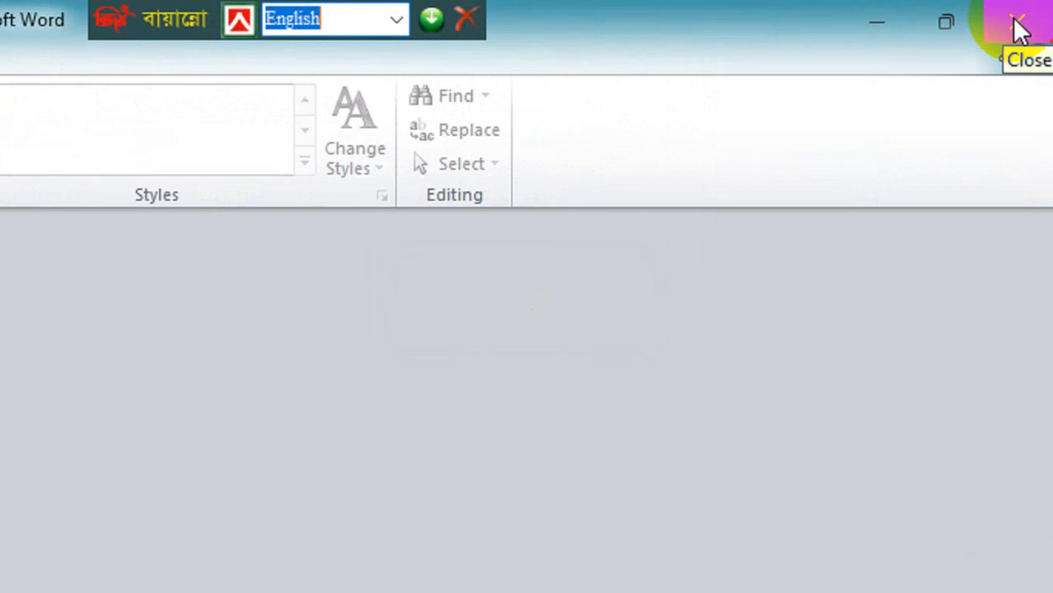
left_click(1018, 30)
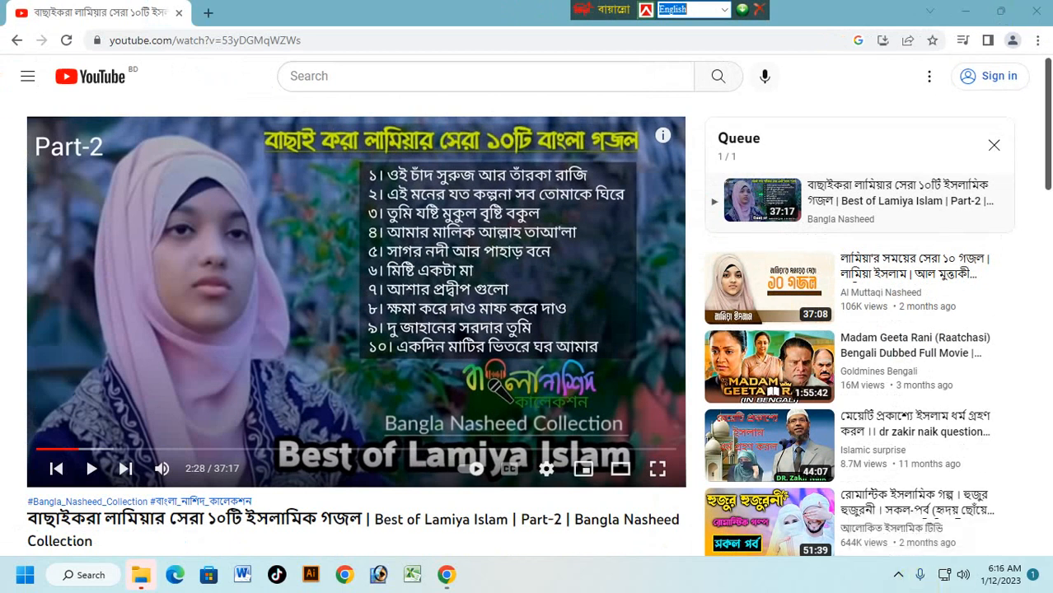
- Start Word again and display the available templates for a new document
right_click(795, 590)
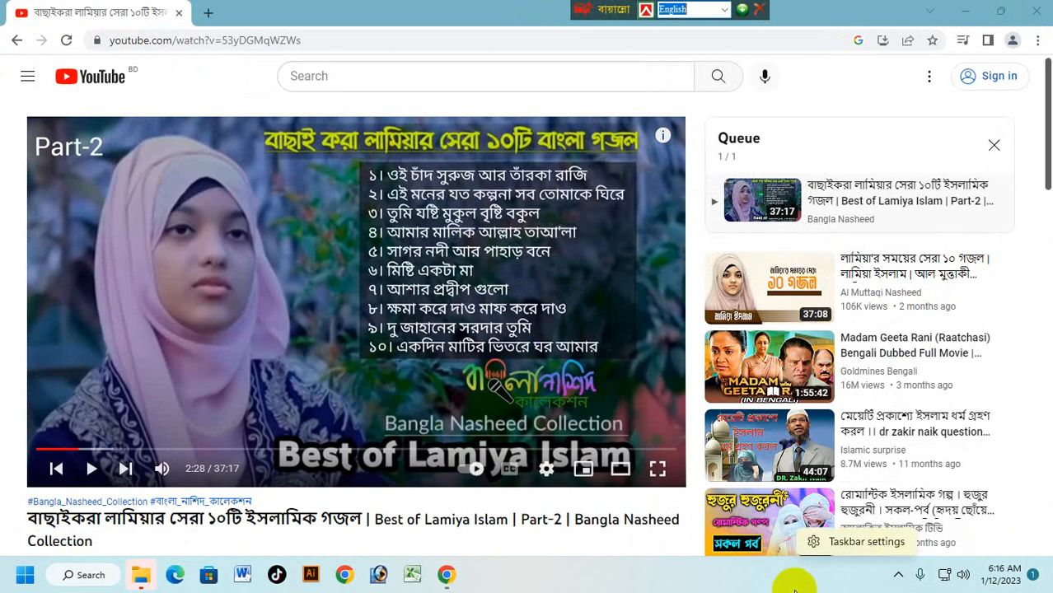
left_click(753, 586)
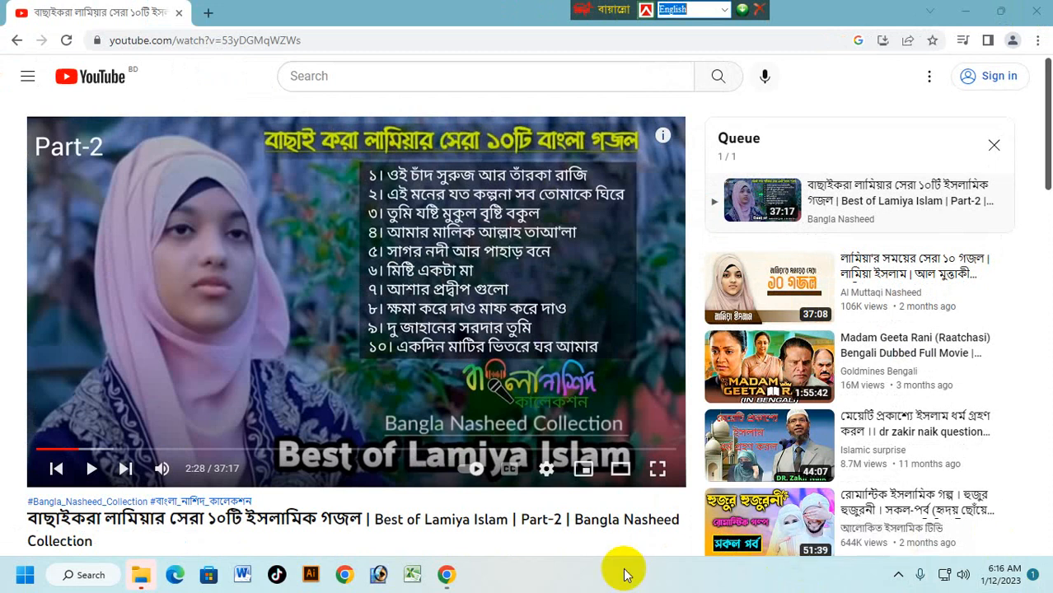
left_click(243, 577)
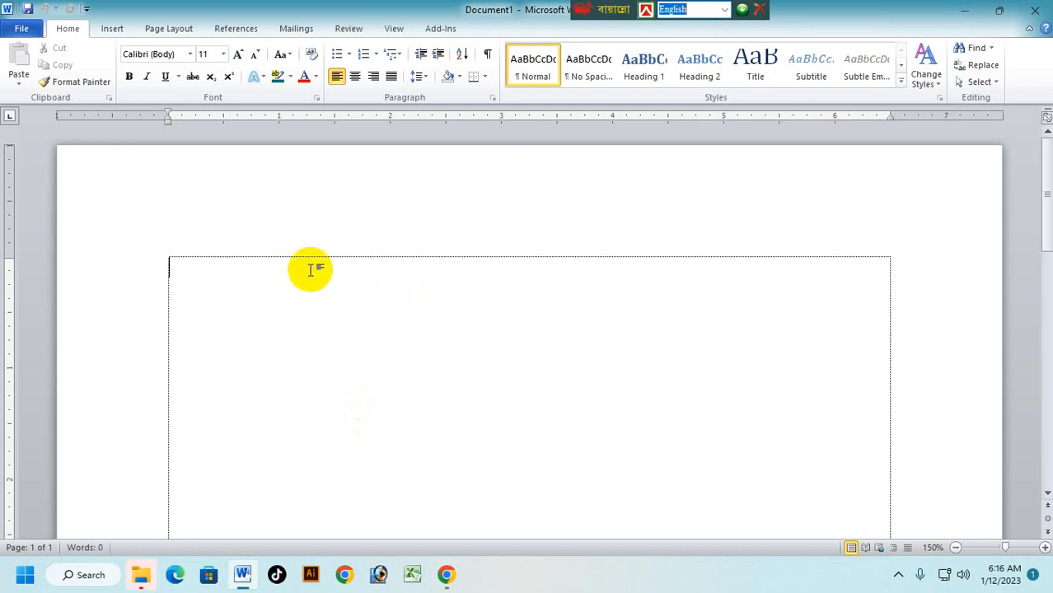
left_click(25, 28)
left_click(59, 201)
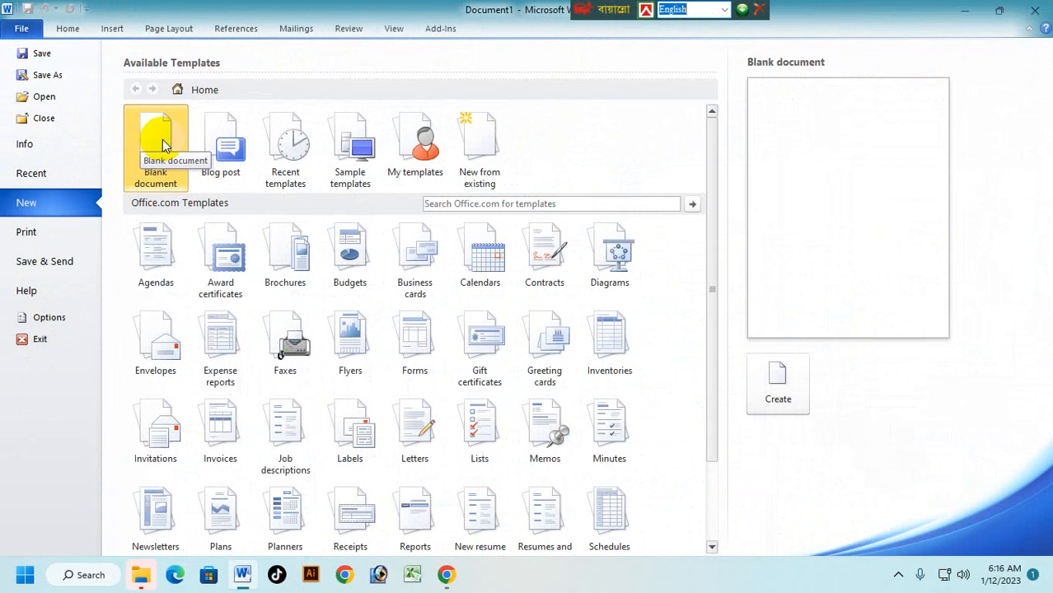
left_click(639, 578)
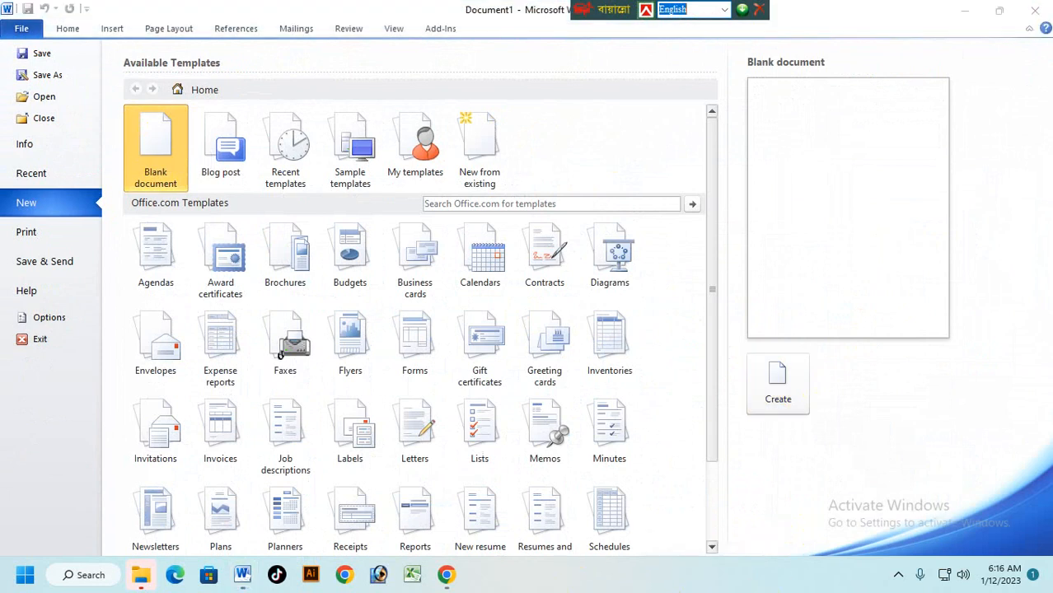
- Switch to File Explorer, display the items as large thumbnails and open the Desktop folder
left_click(143, 576)
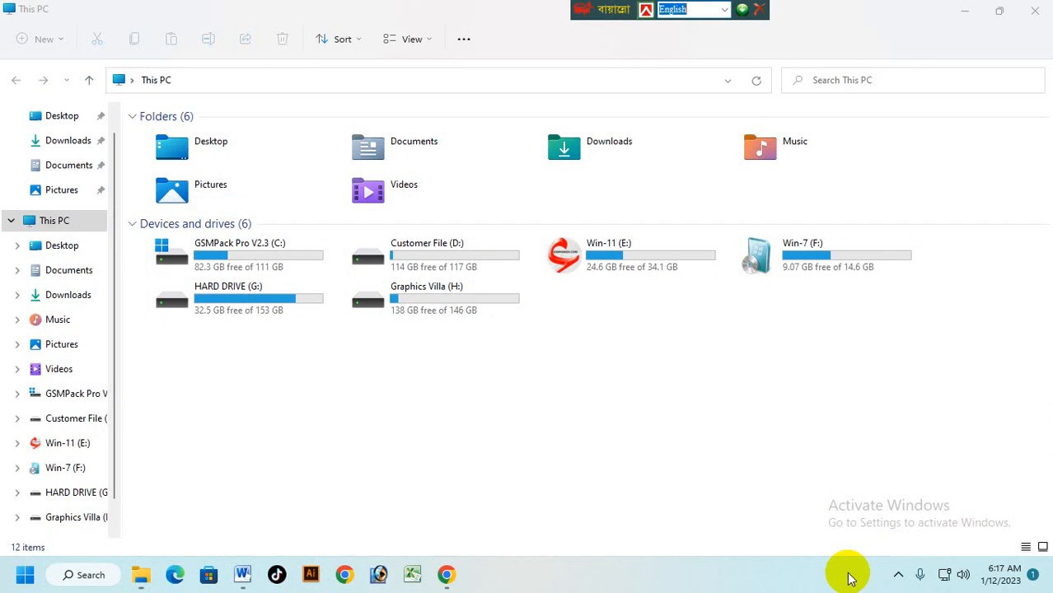
right_click(764, 565)
left_click(1050, 580)
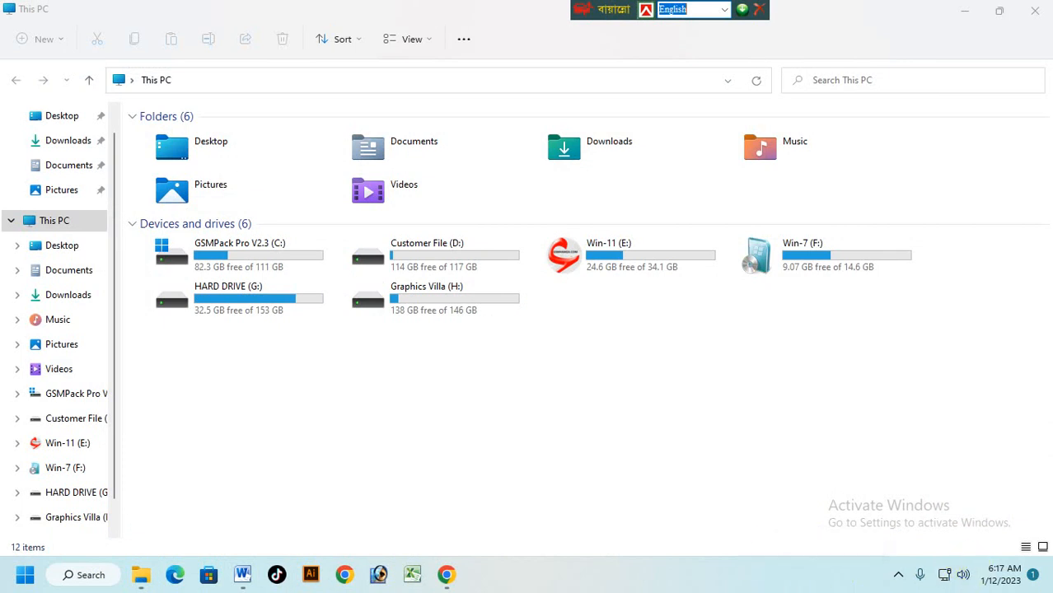
left_click(1043, 547)
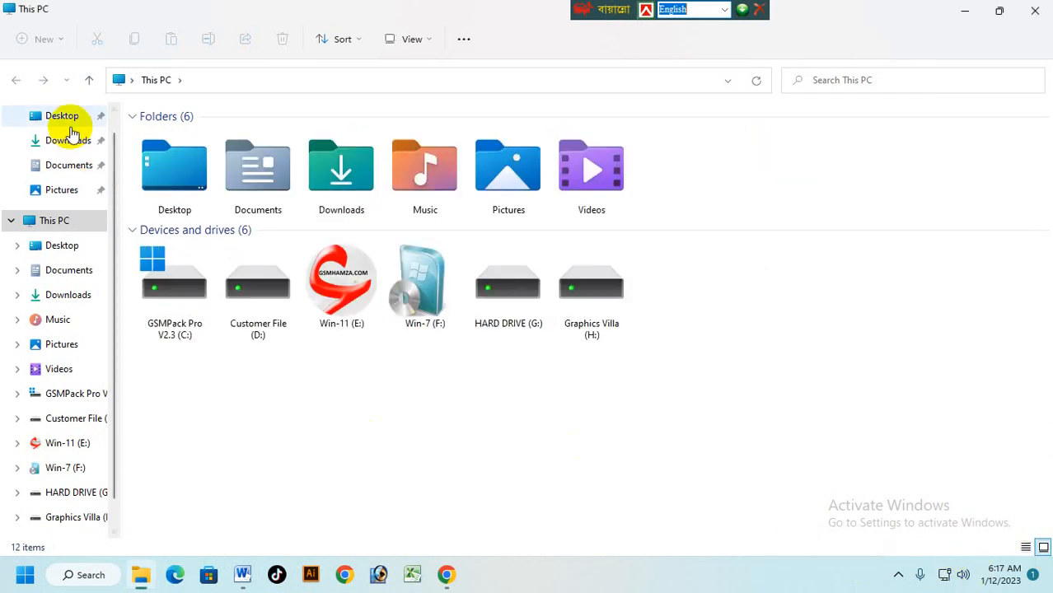
left_click(64, 117)
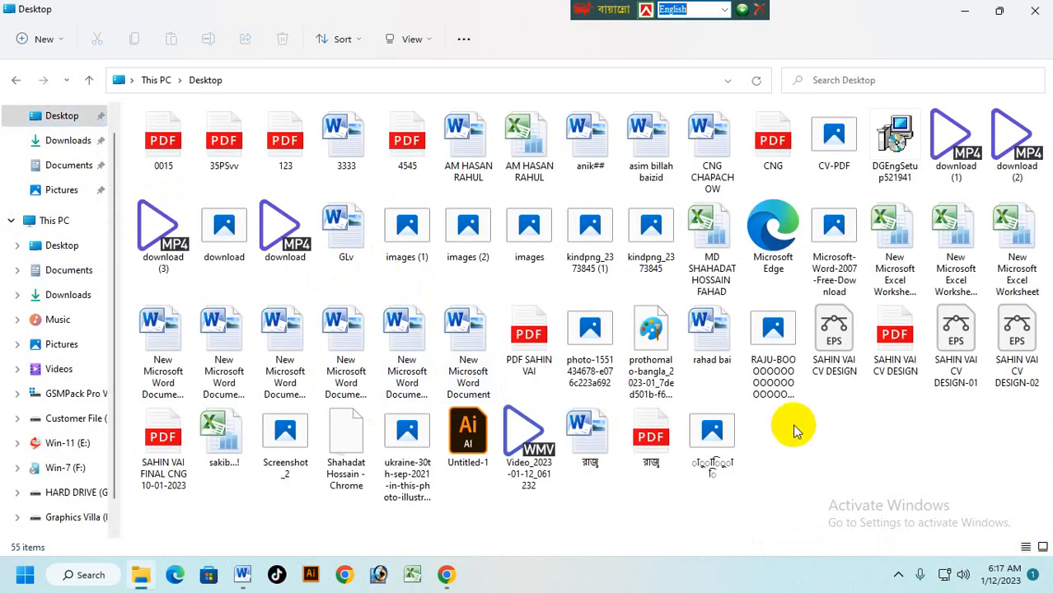
- Create a new Microsoft Word document in the Desktop folder and name it "Graphic vIlla"
right_click(793, 430)
mouse_move(852, 388)
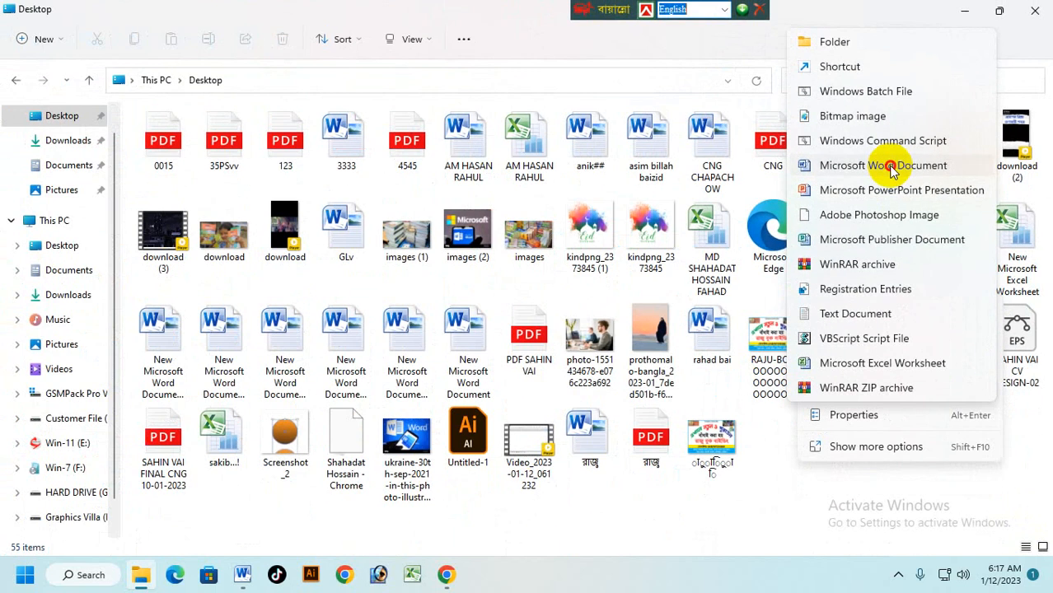
left_click(890, 169)
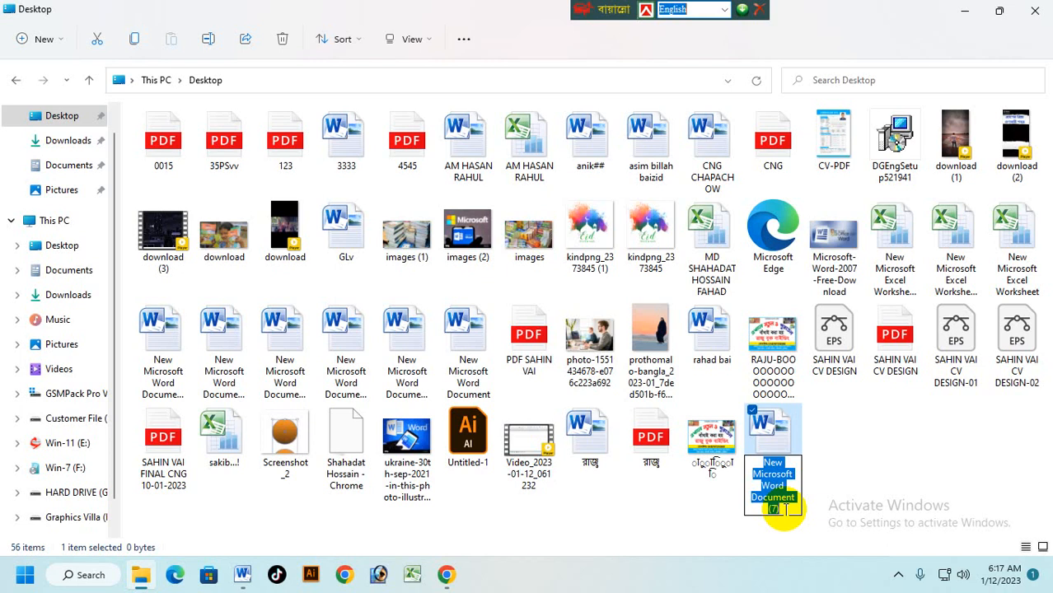
type("g")
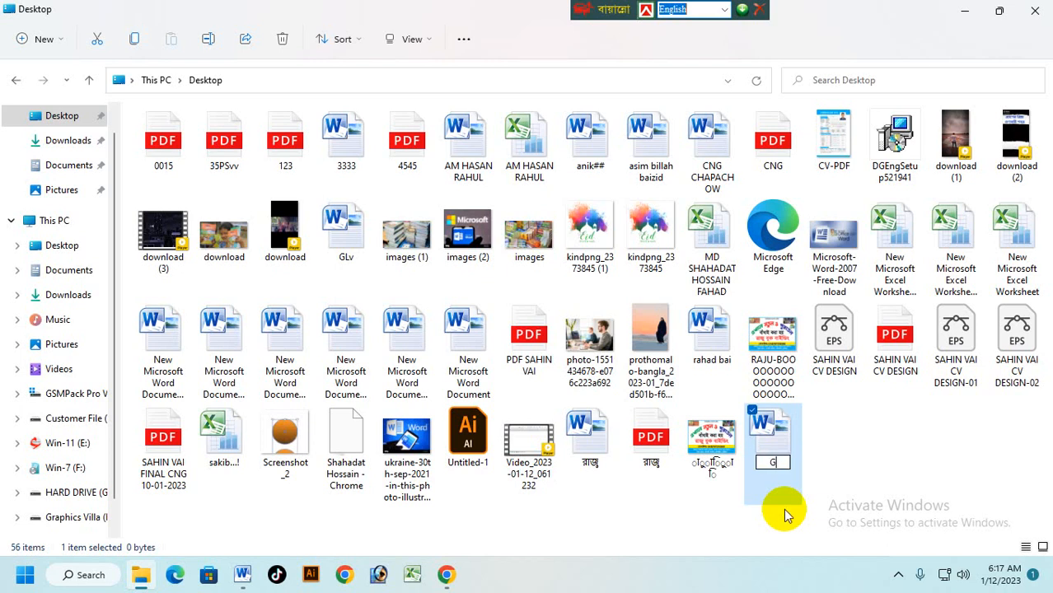
type("raphic villa")
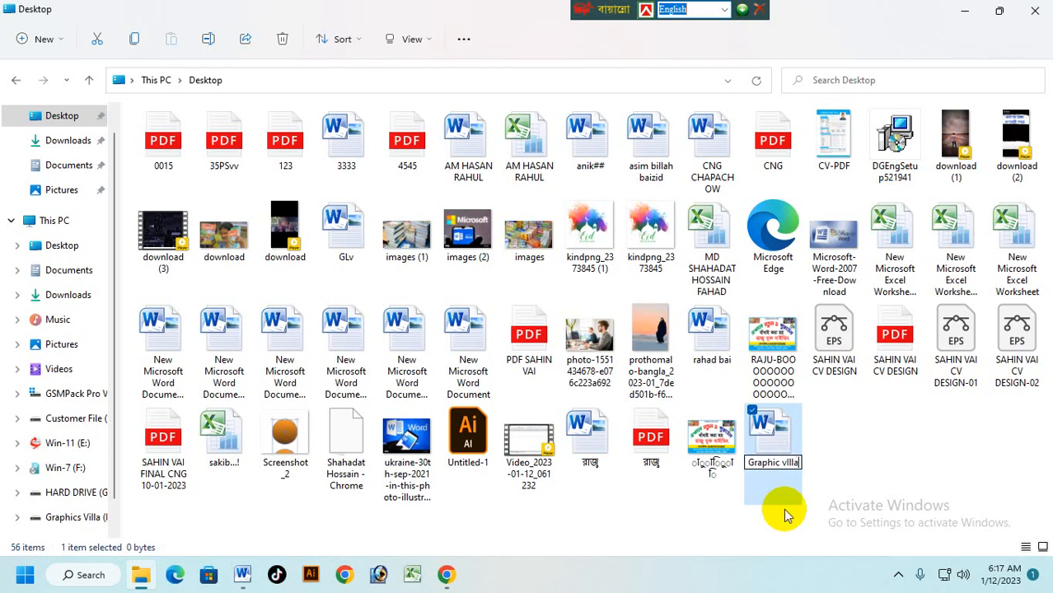
key("Return")
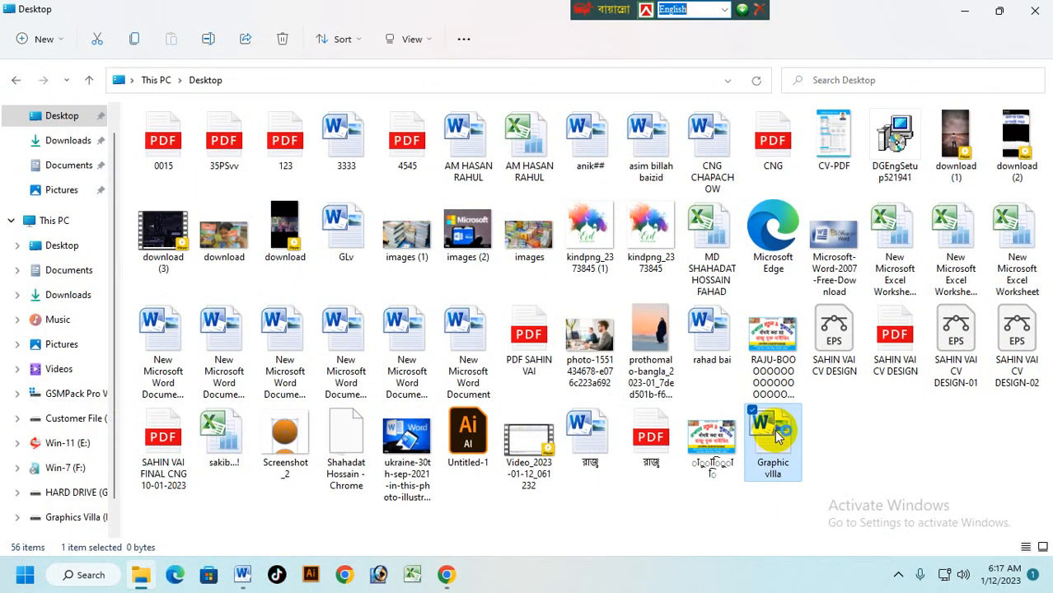
- Open the Graphic vIlla document, enter the text "GraphiC Villa", and close it with the text saved
double_click(778, 434)
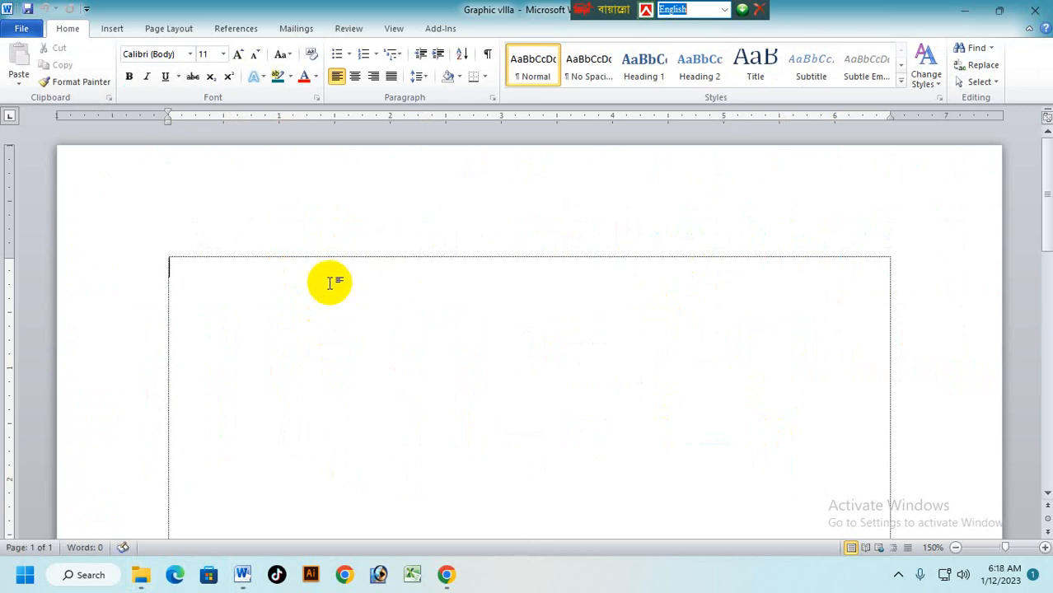
type("Graphi")
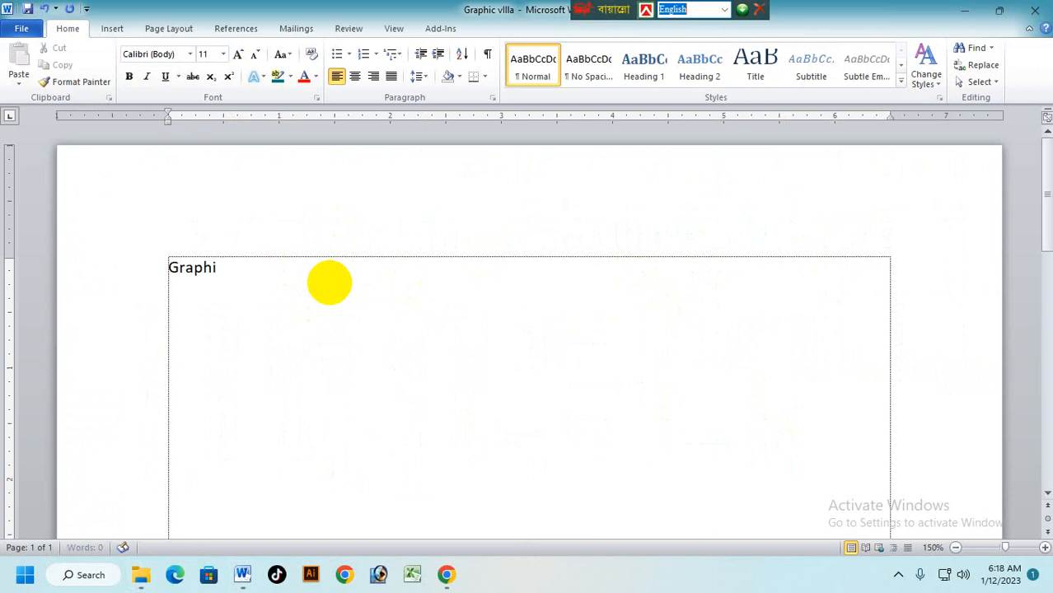
type("C Villa")
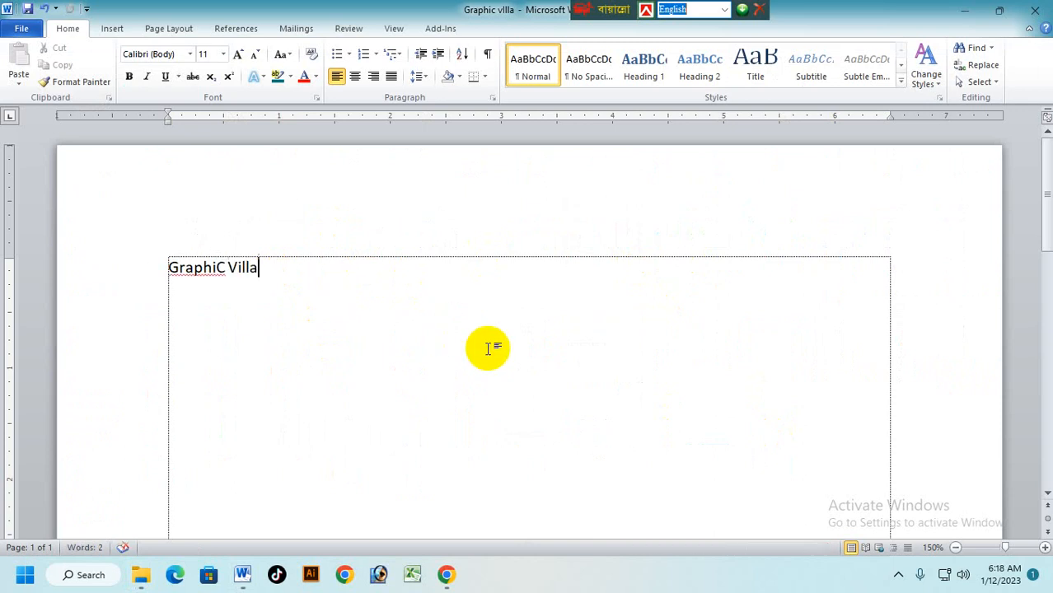
left_click(1035, 10)
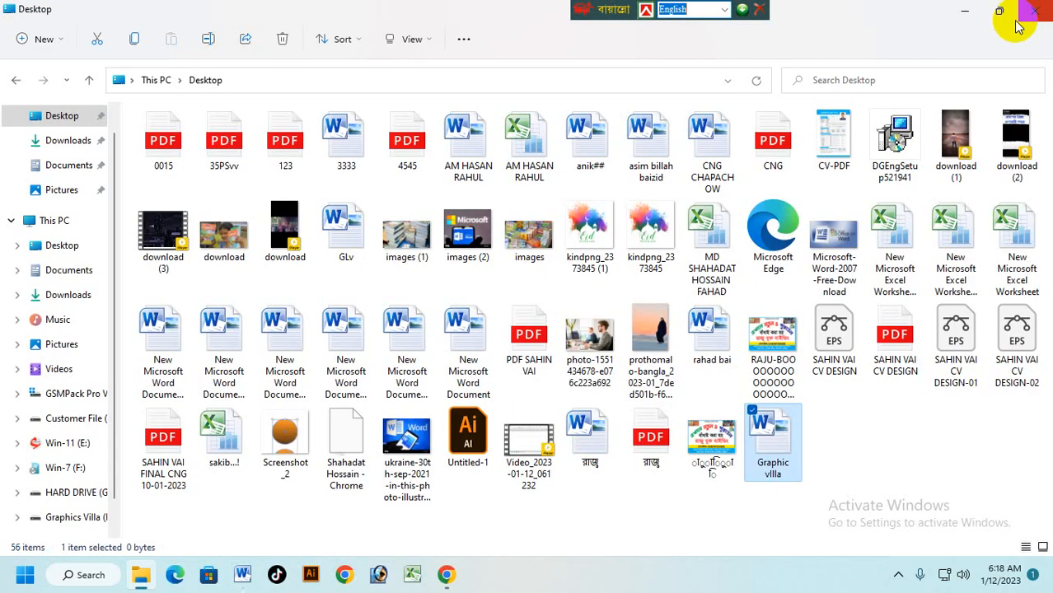
- Reopen the Graphic vIlla document and enlarge the text "GraphiC Villa" to font size 26
double_click(786, 437)
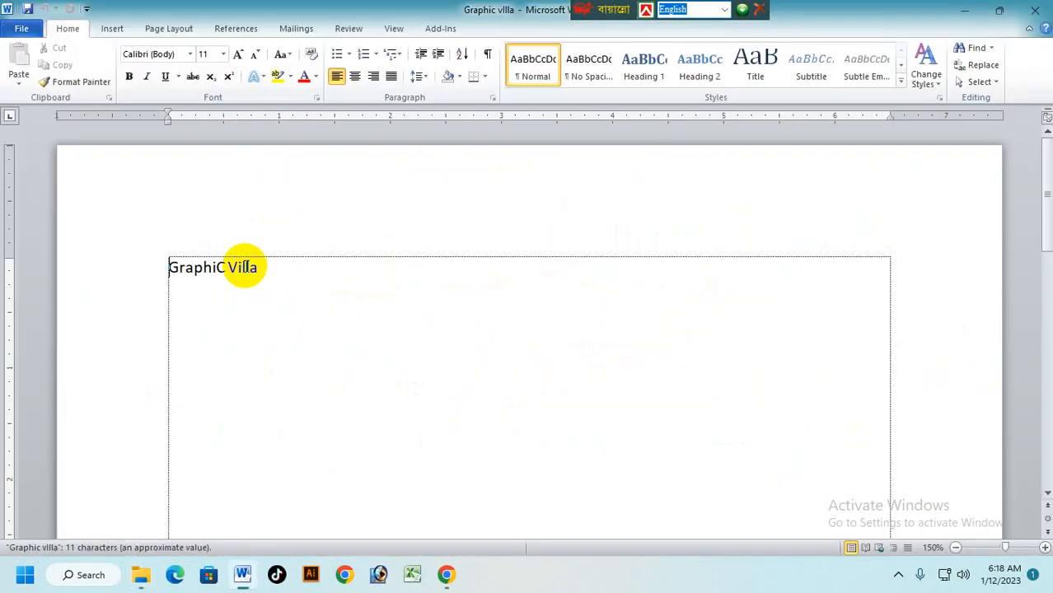
left_click_drag(388, 274, 74, 234)
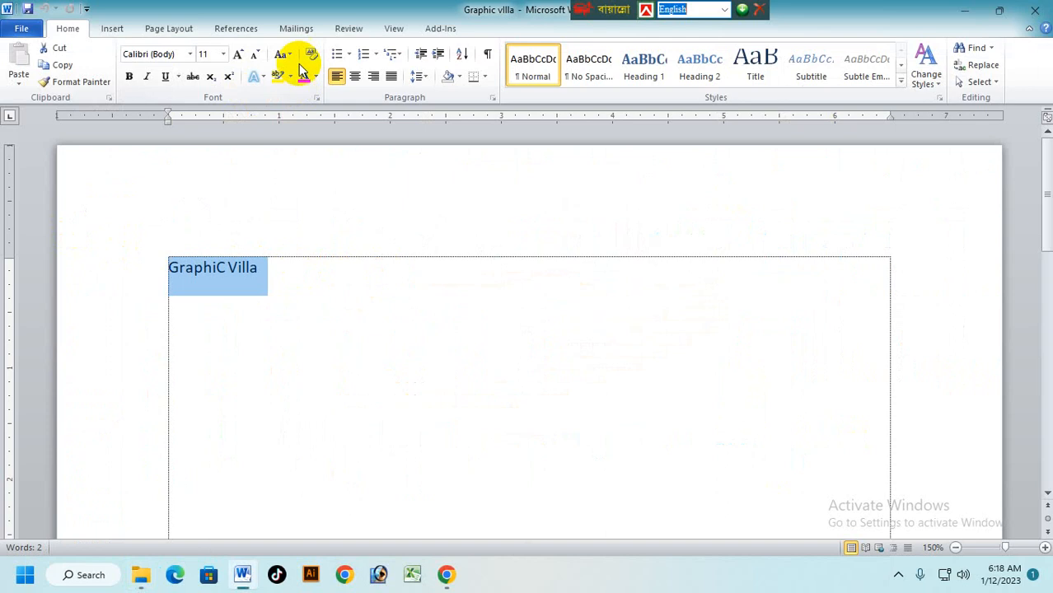
left_click(234, 55)
left_click(235, 55)
left_click(235, 54)
left_click(235, 54)
left_click(235, 54)
left_click(235, 54)
left_click(235, 54)
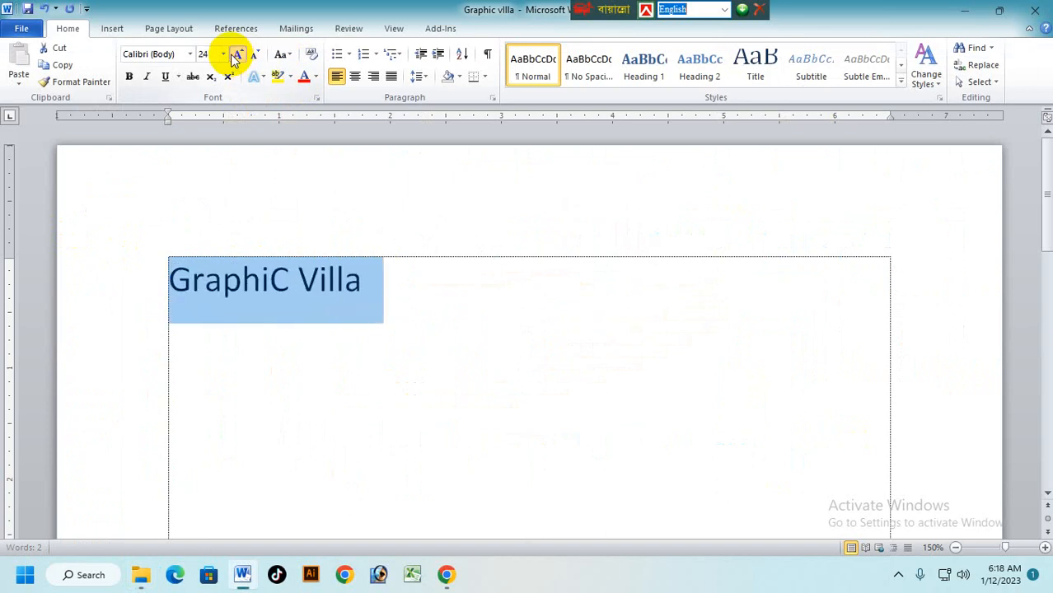
left_click(235, 54)
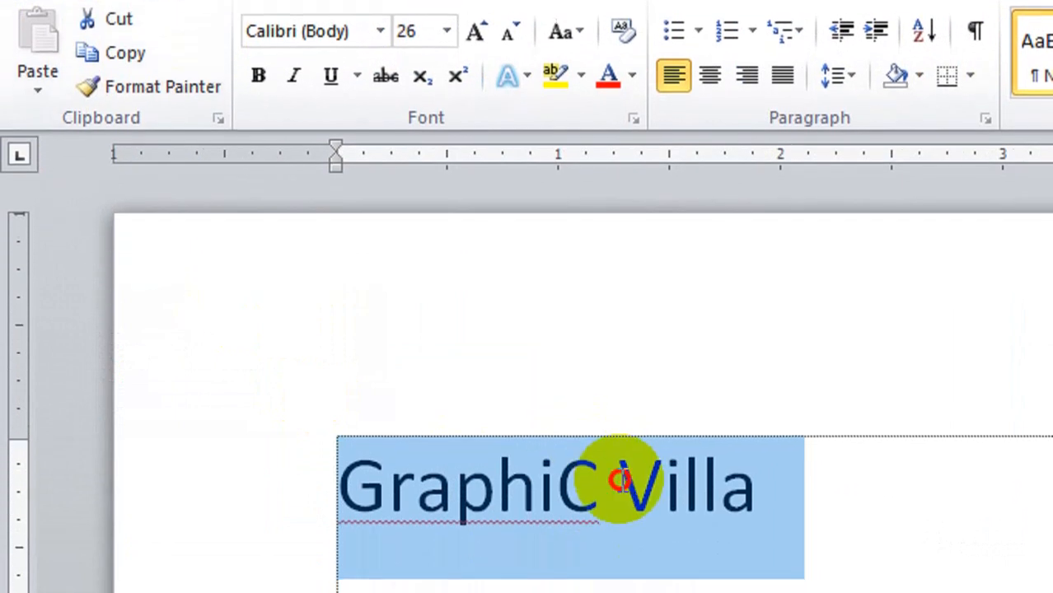
- Deselect the text and select only the word "Villa"
left_click(619, 480)
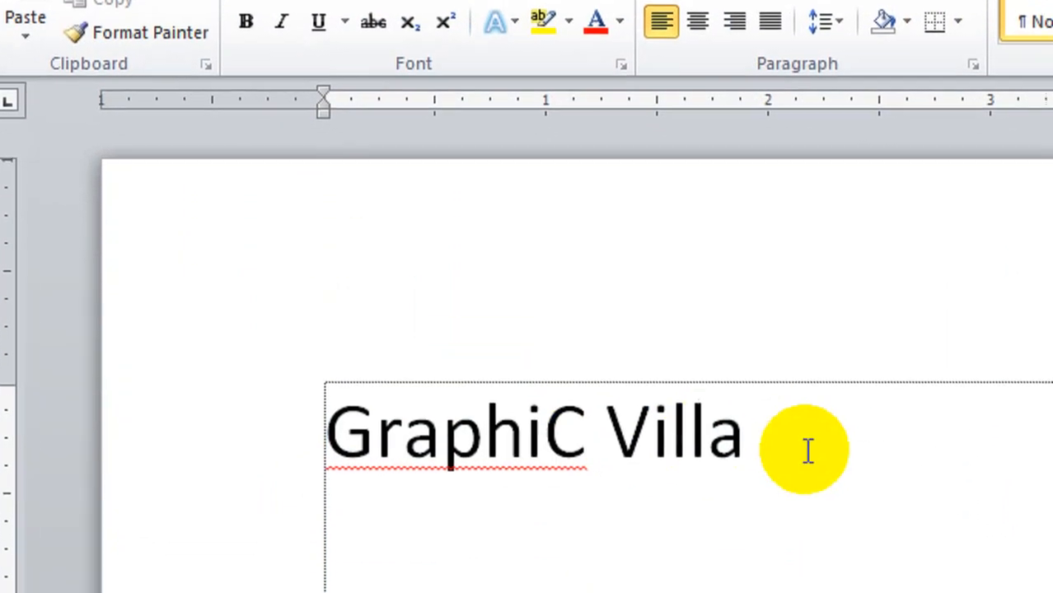
left_click_drag(820, 503, 624, 482)
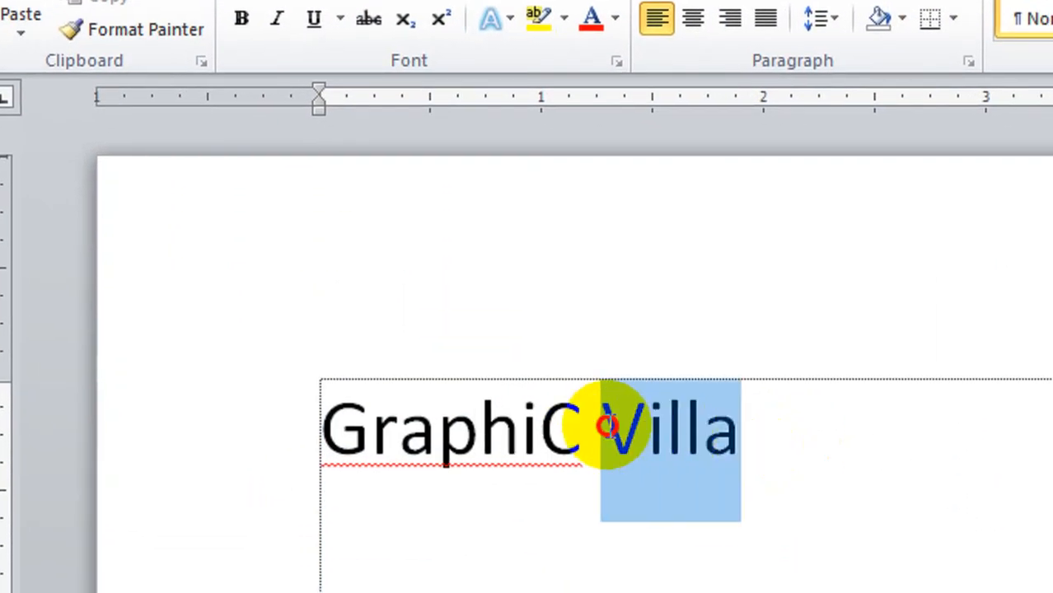
left_click(783, 435)
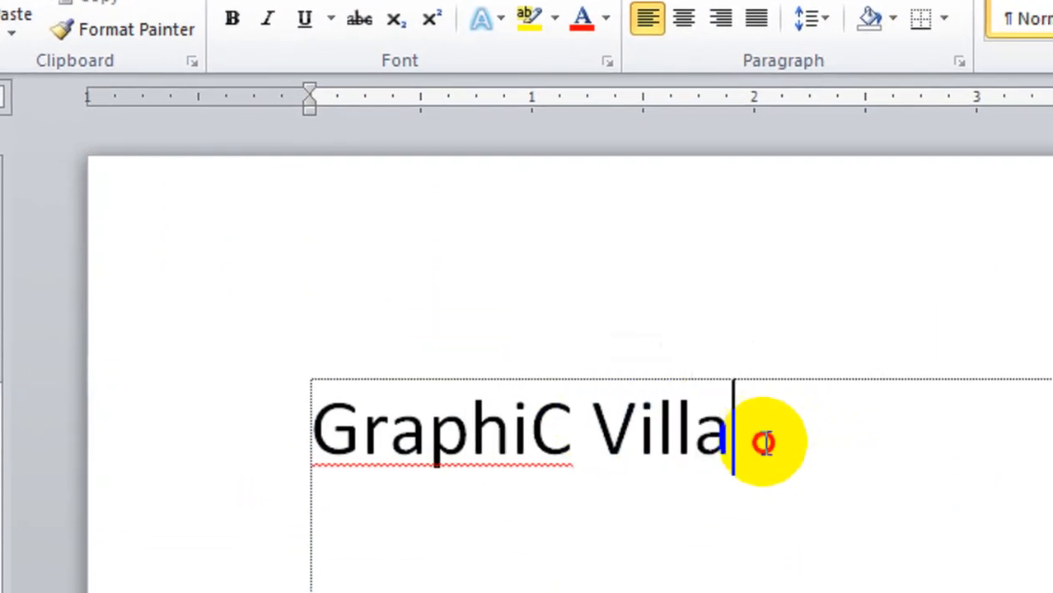
left_click_drag(747, 438, 596, 402)
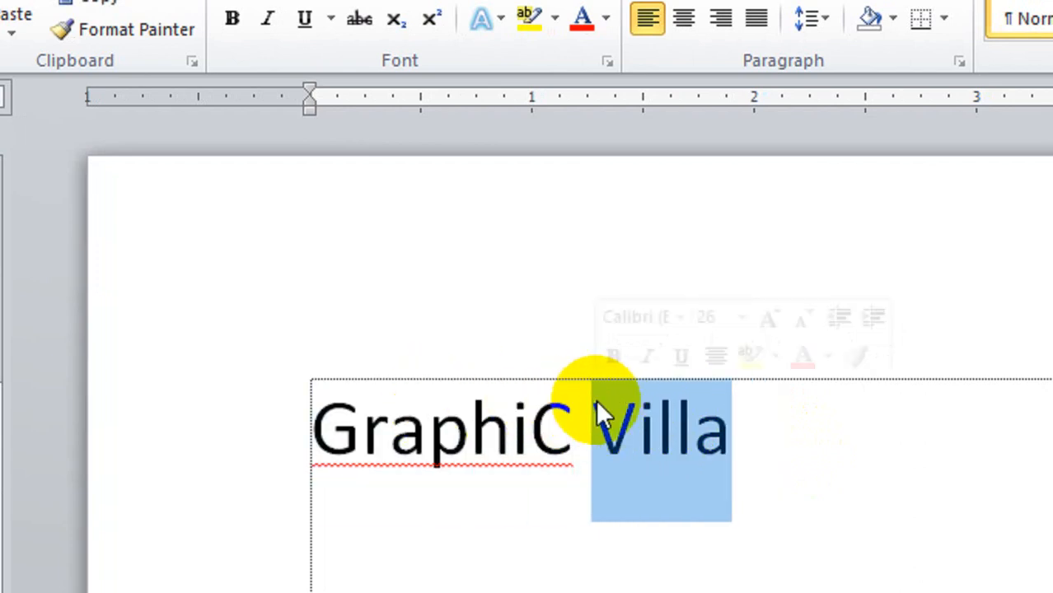
- Cut the whole text "GraphiC Villa" and paste it back into the document
left_click_drag(781, 437, 277, 412)
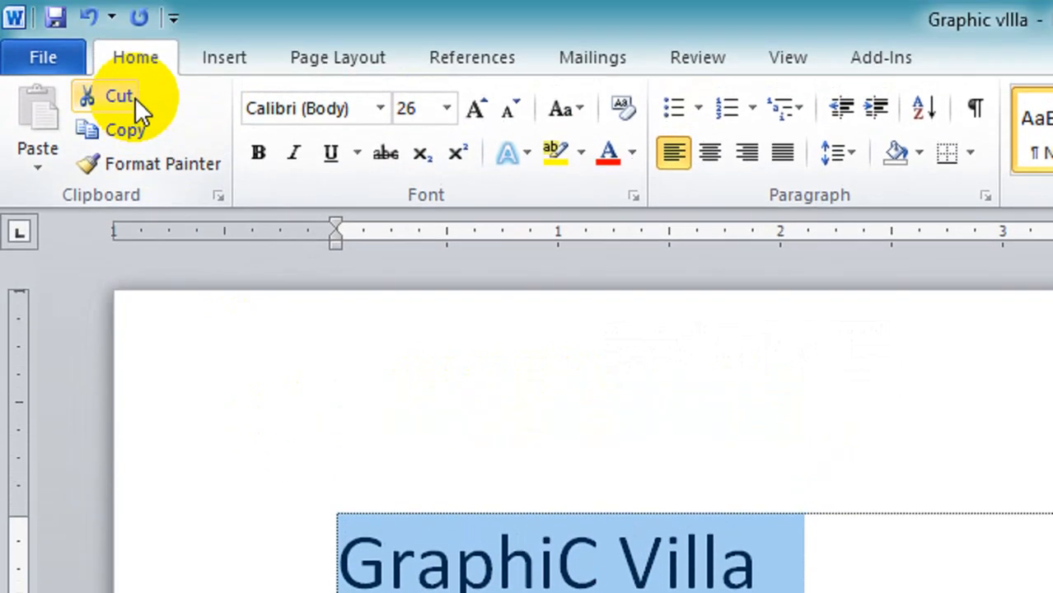
left_click(134, 97)
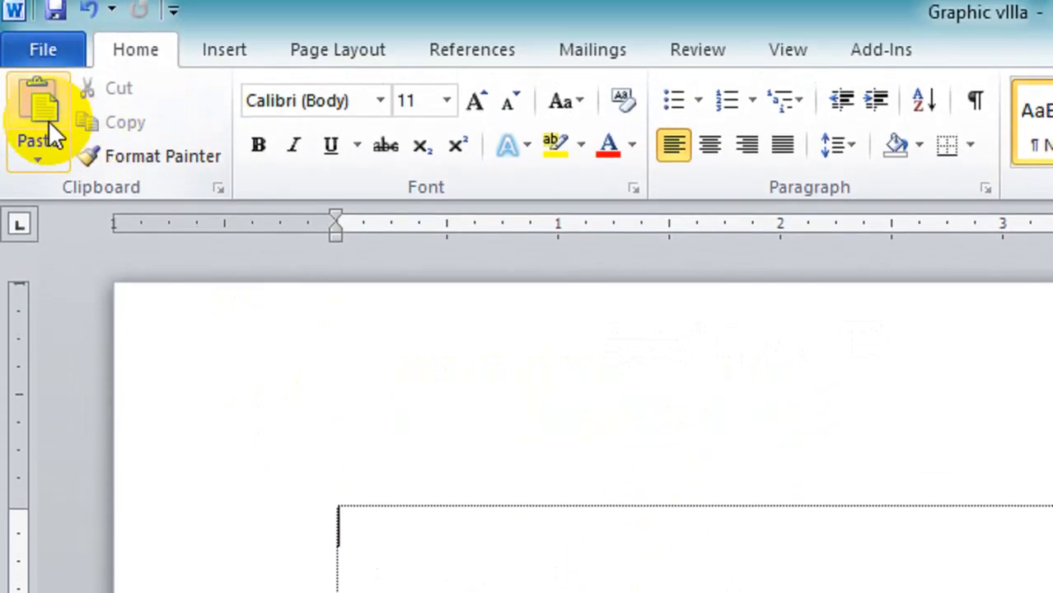
left_click(47, 126)
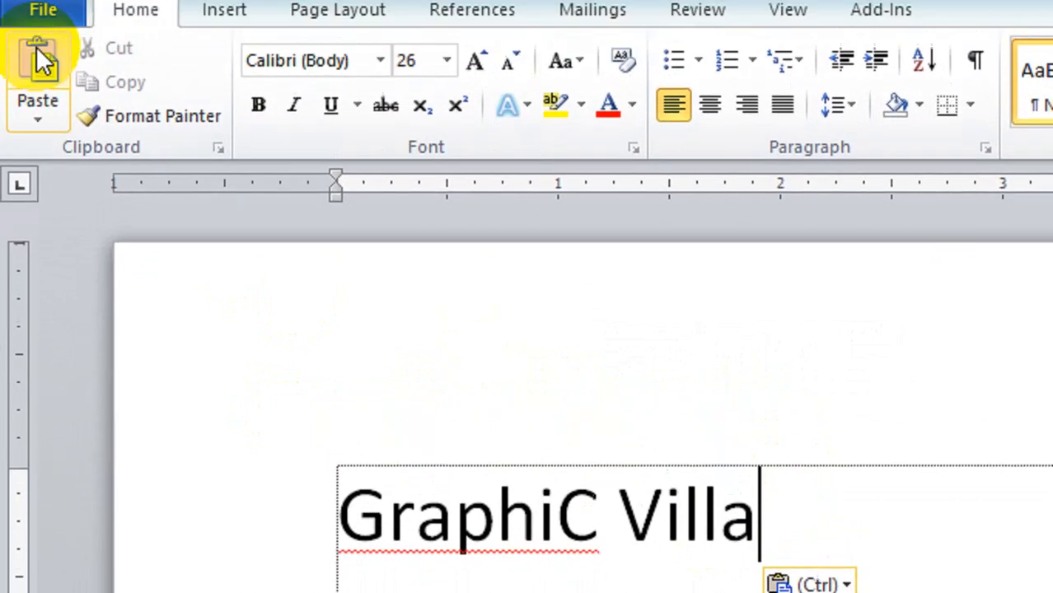
- Paste several more copies of "GraphiC Villa" into the document, including one at the end of the second line
left_click(44, 78)
left_click(44, 79)
left_click(43, 78)
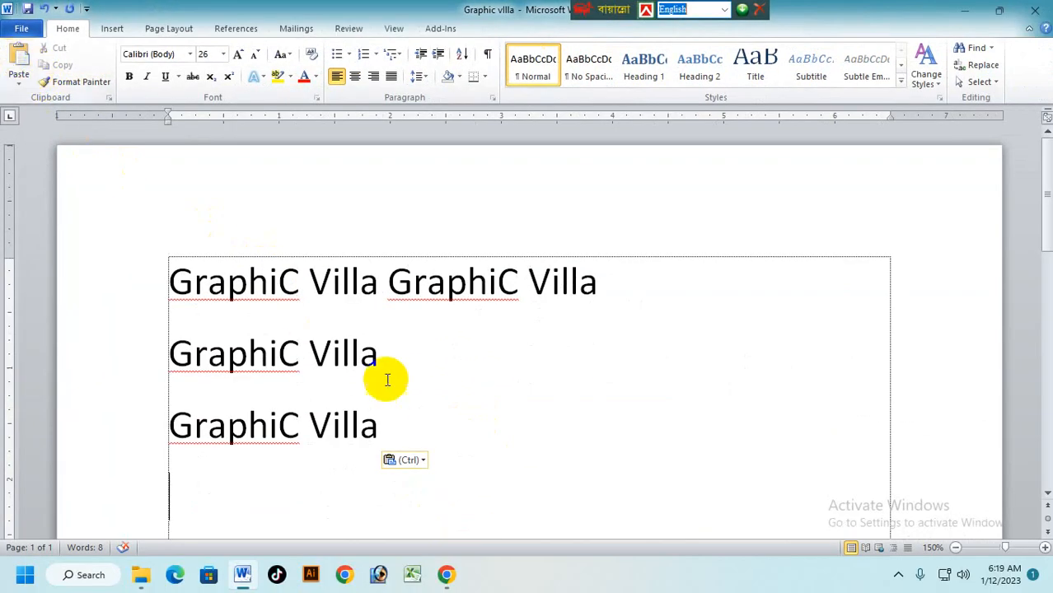
left_click(387, 379)
left_click(19, 60)
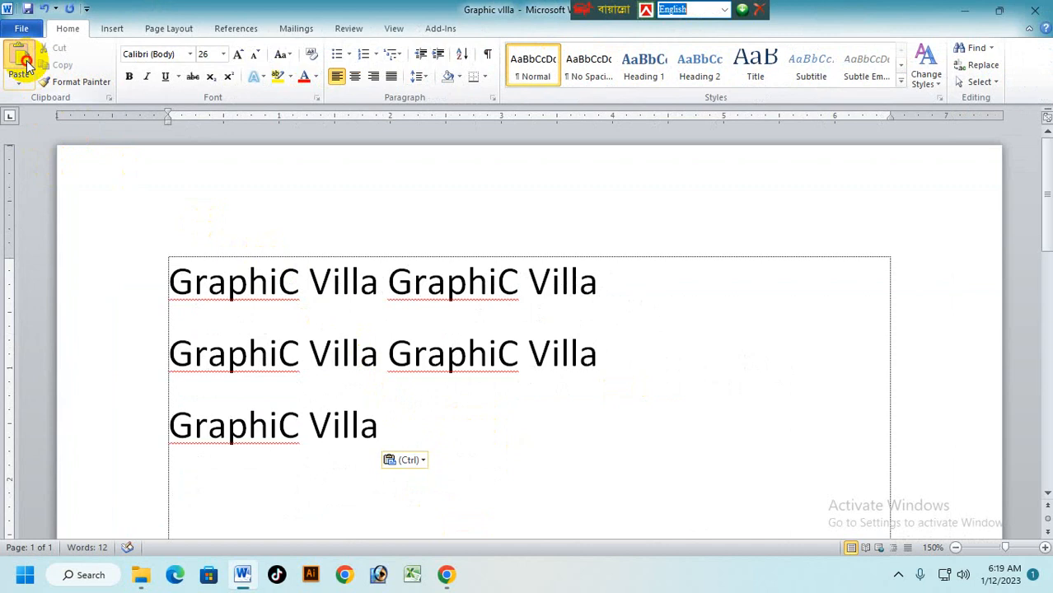
left_click(20, 60)
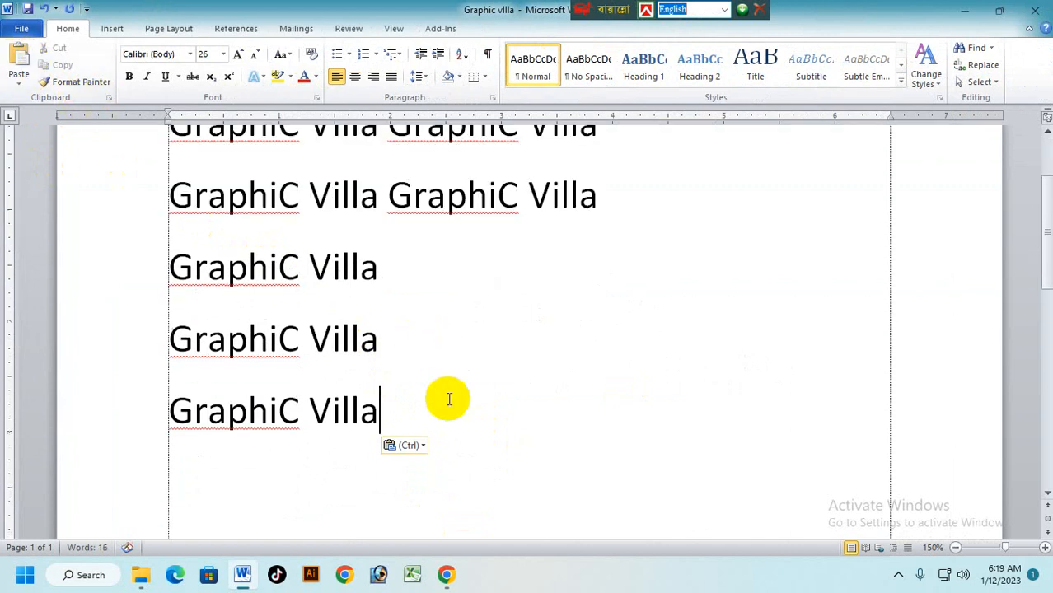
scroll(445, 362, "up", 3)
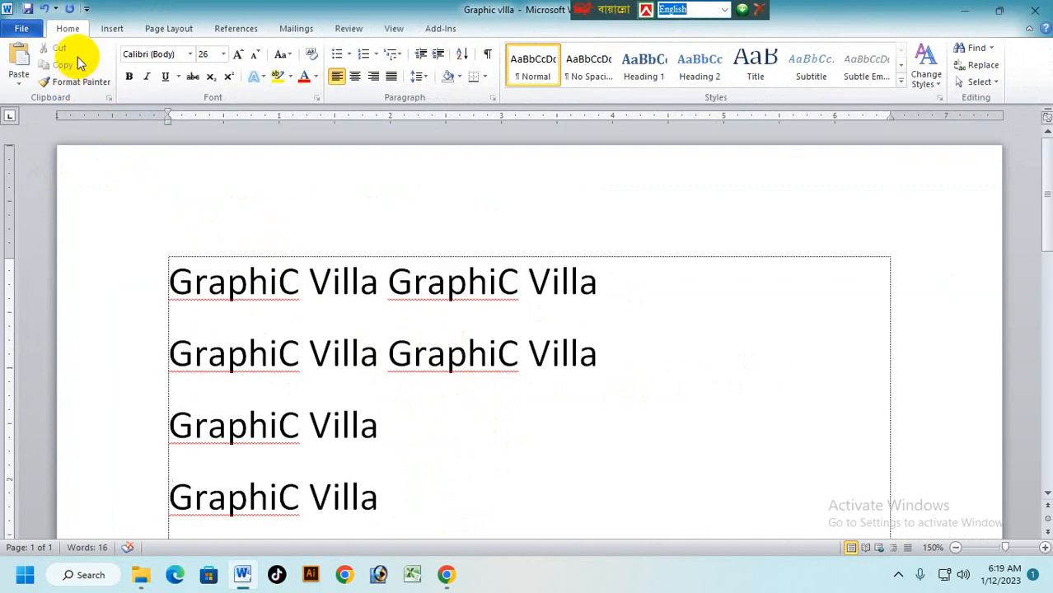
- Apply the bold purple text effect with a reflection to the whole first line
left_click_drag(597, 280, 472, 284)
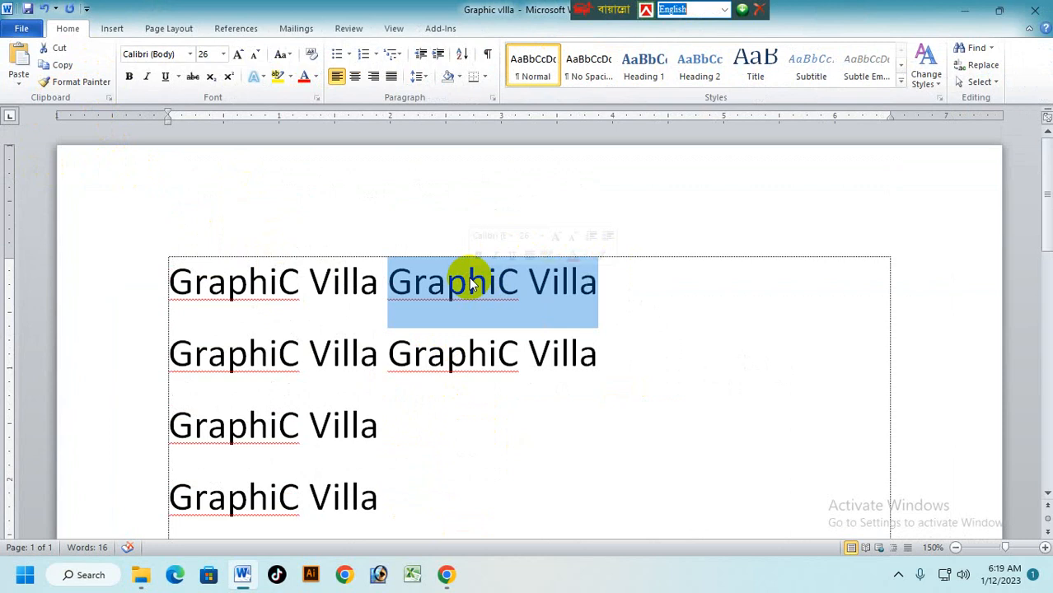
left_click_drag(651, 289, 188, 272)
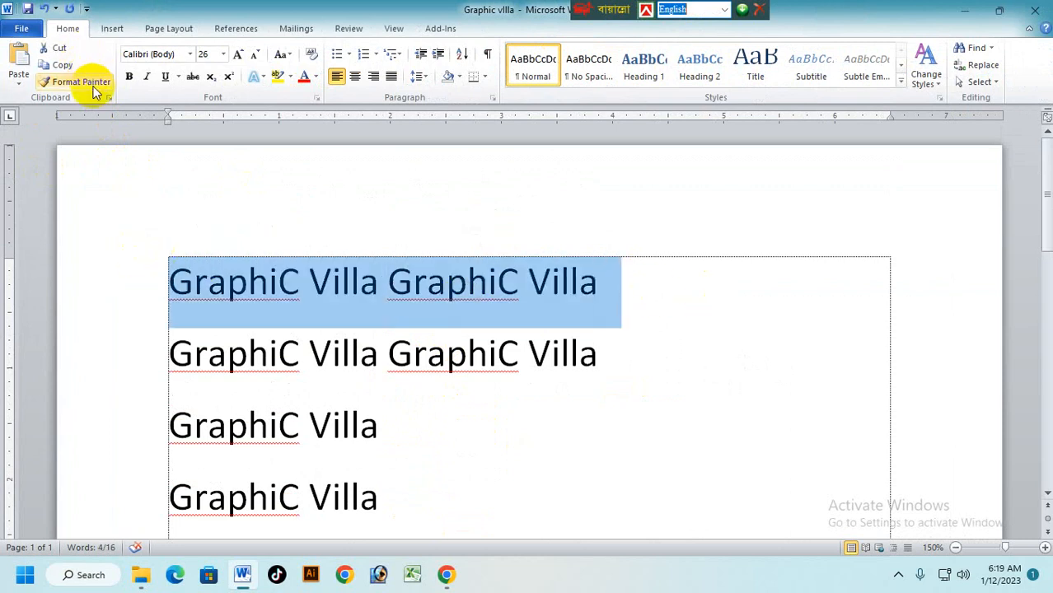
left_click(262, 76)
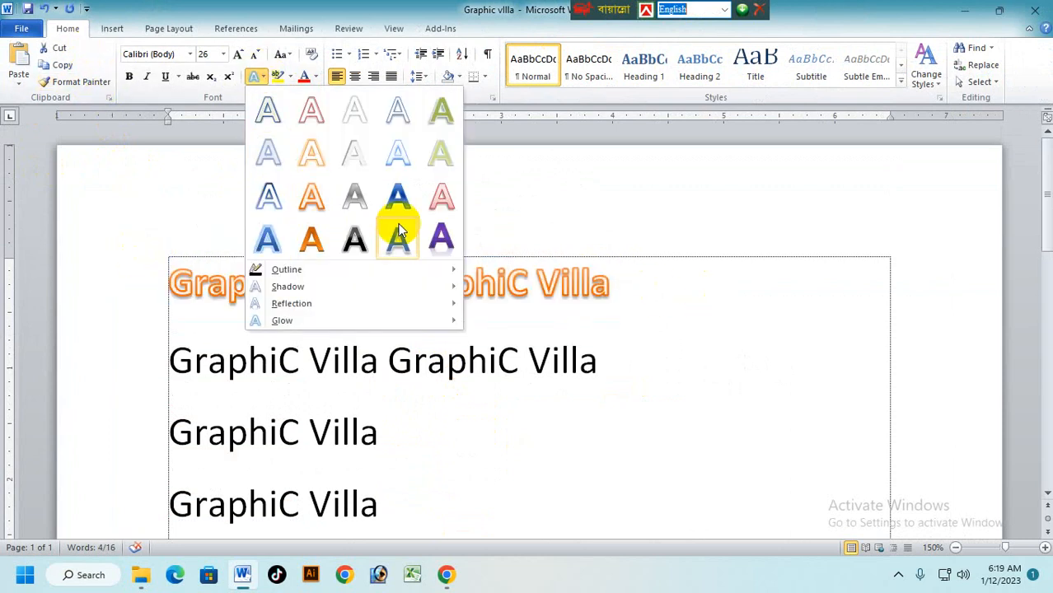
left_click(394, 418)
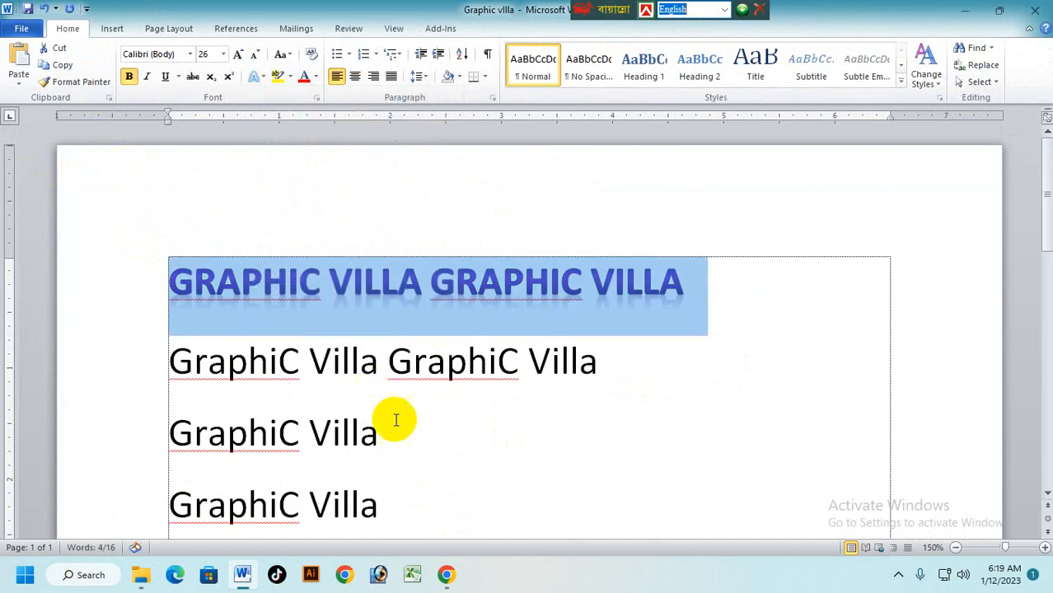
left_click(435, 450)
- Copy the purple formatting with Format Painter onto "Villa" in the last three lines and the initial "G" of the fourth line
left_click_drag(375, 433, 306, 427)
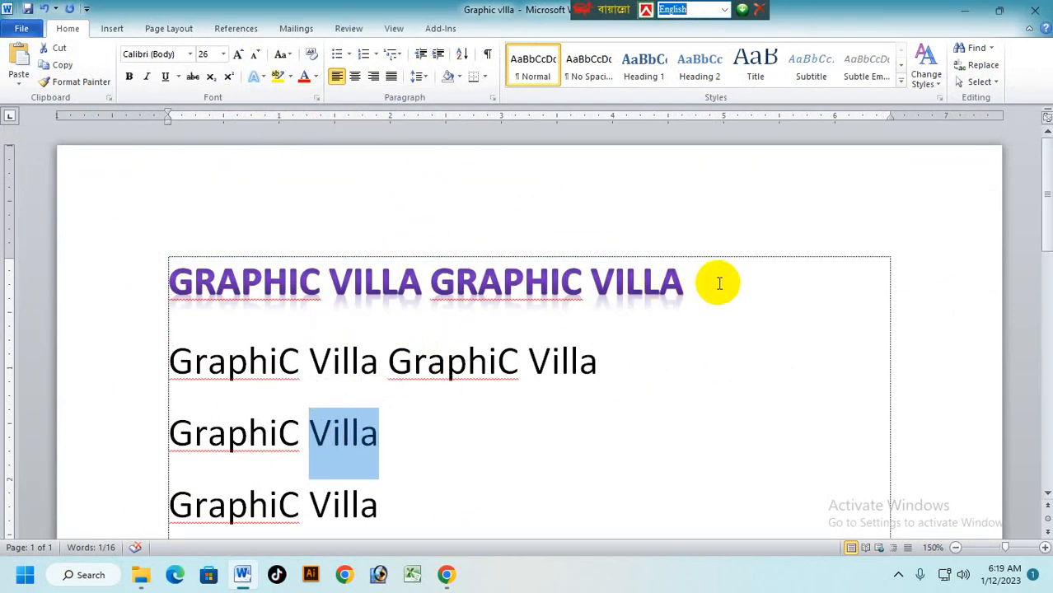
left_click_drag(715, 283, 452, 268)
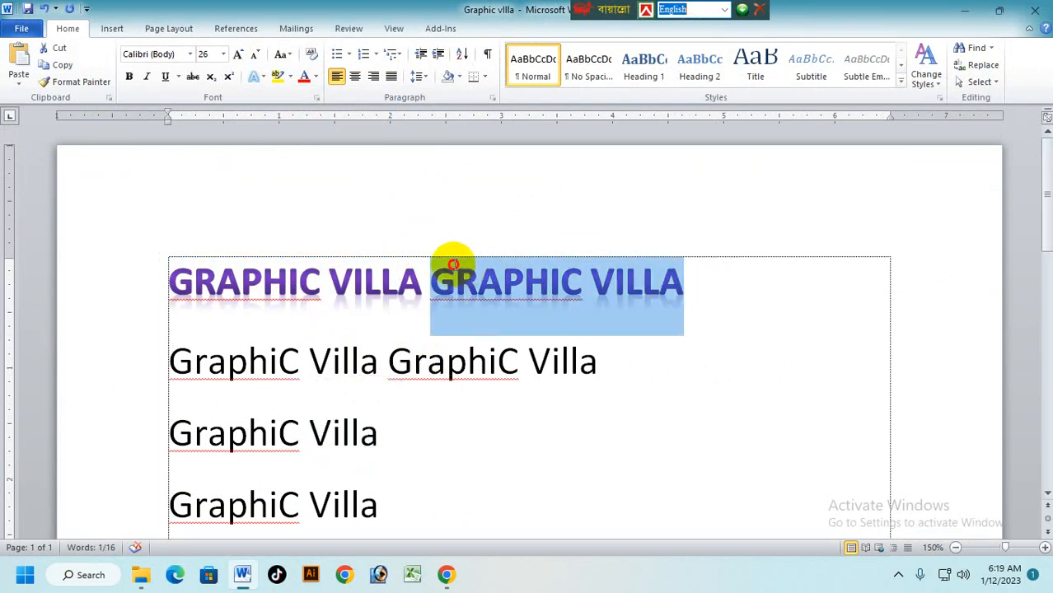
left_click(91, 84)
left_click_drag(379, 432, 294, 431)
scroll(388, 419, "down", 2)
left_click_drag(381, 346, 297, 346)
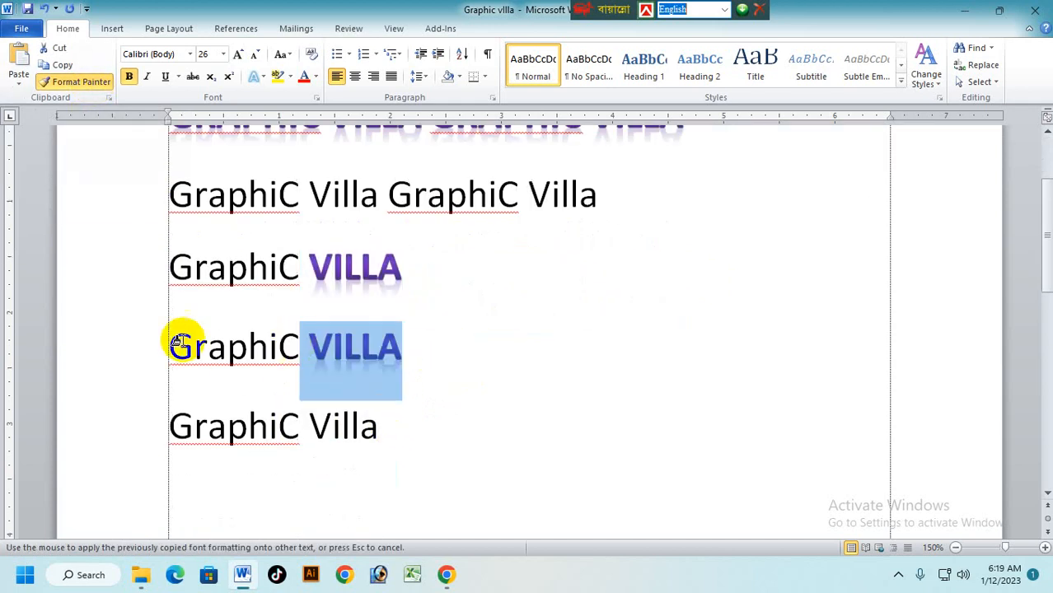
left_click_drag(162, 345, 189, 346)
left_click_drag(394, 433, 301, 426)
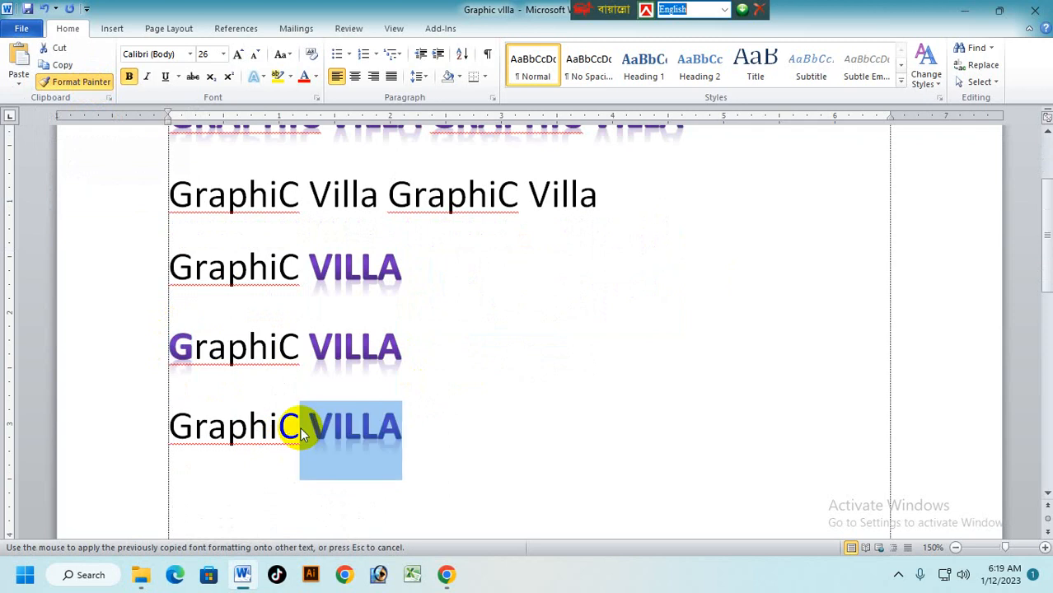
scroll(506, 349, "up", 3)
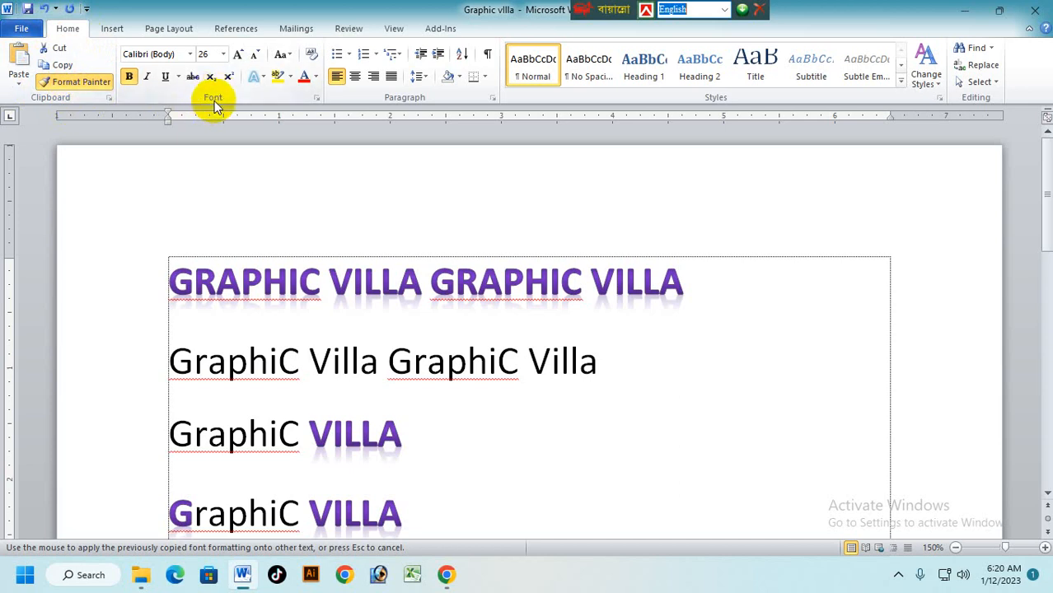
- Strike through the first word "GRAPHIC" in the first line
left_click(149, 77)
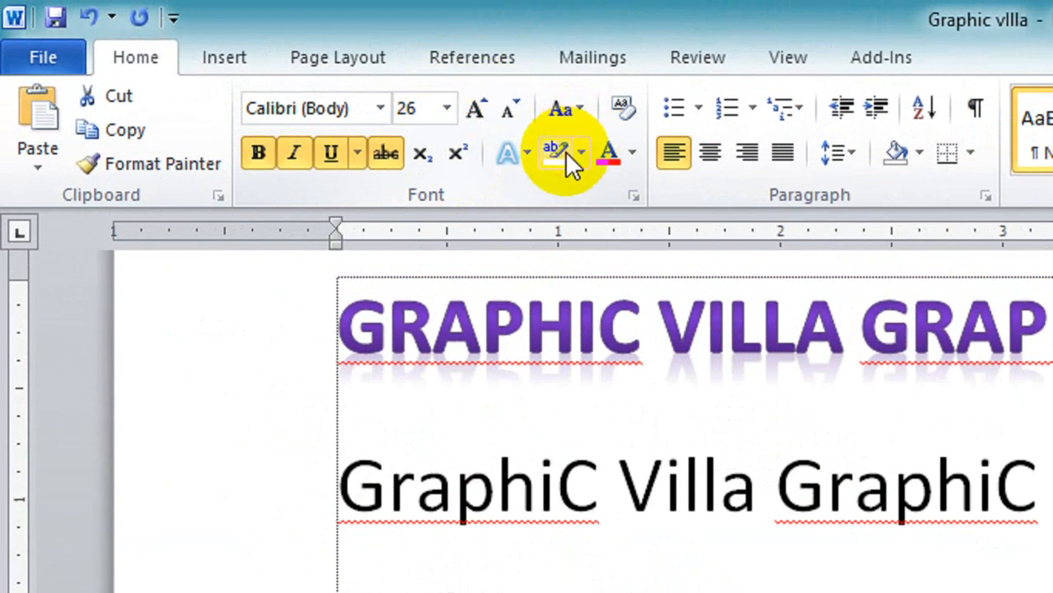
left_click_drag(647, 339, 352, 330)
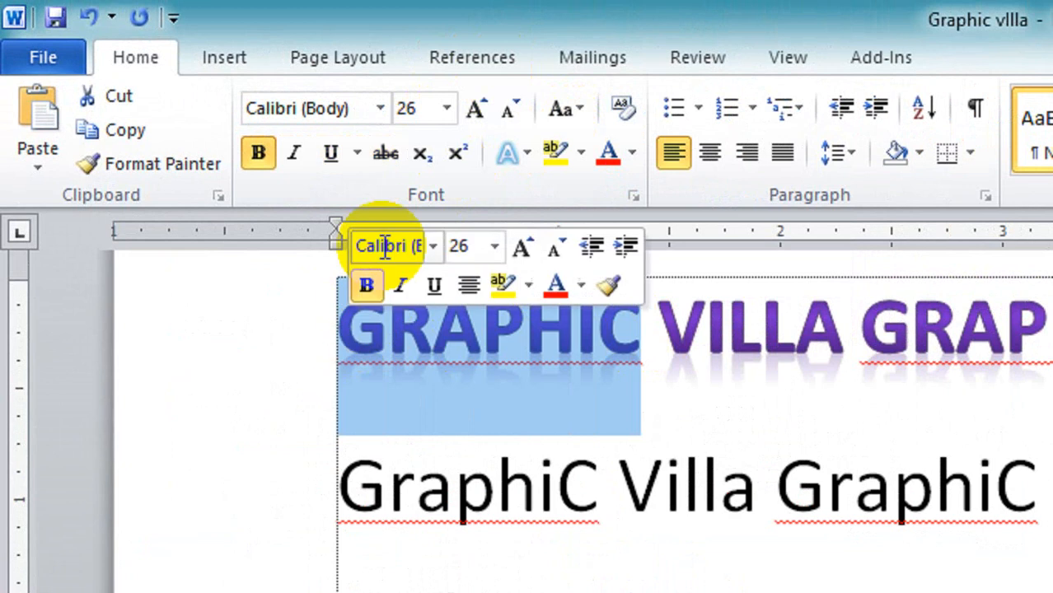
left_click(393, 149)
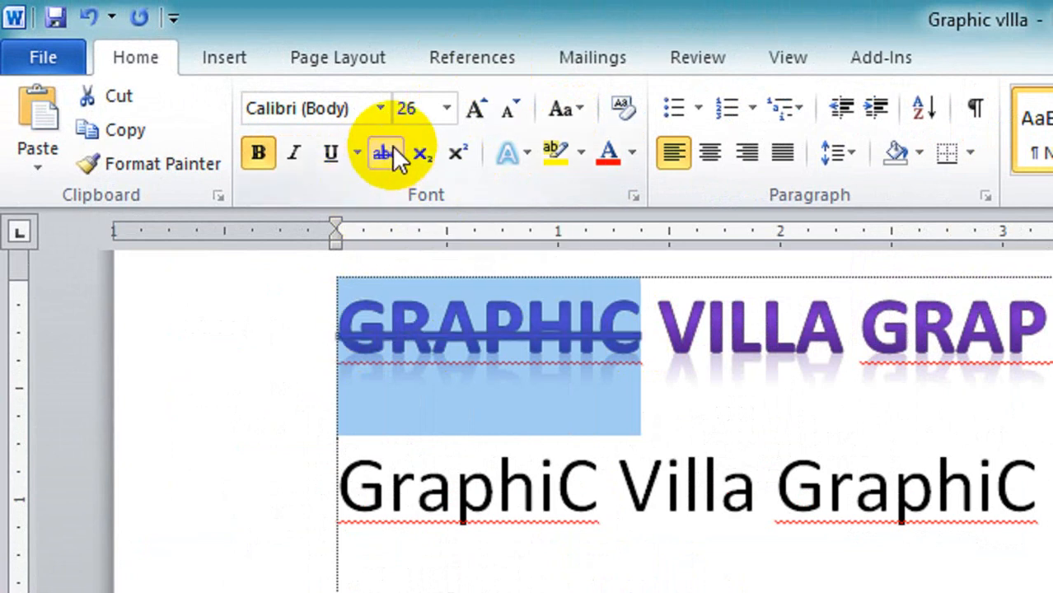
- Make the final "C" of the struck-through word superscript, and switch it to subscript
left_click(569, 346)
left_click_drag(599, 317, 639, 323)
left_click(460, 151)
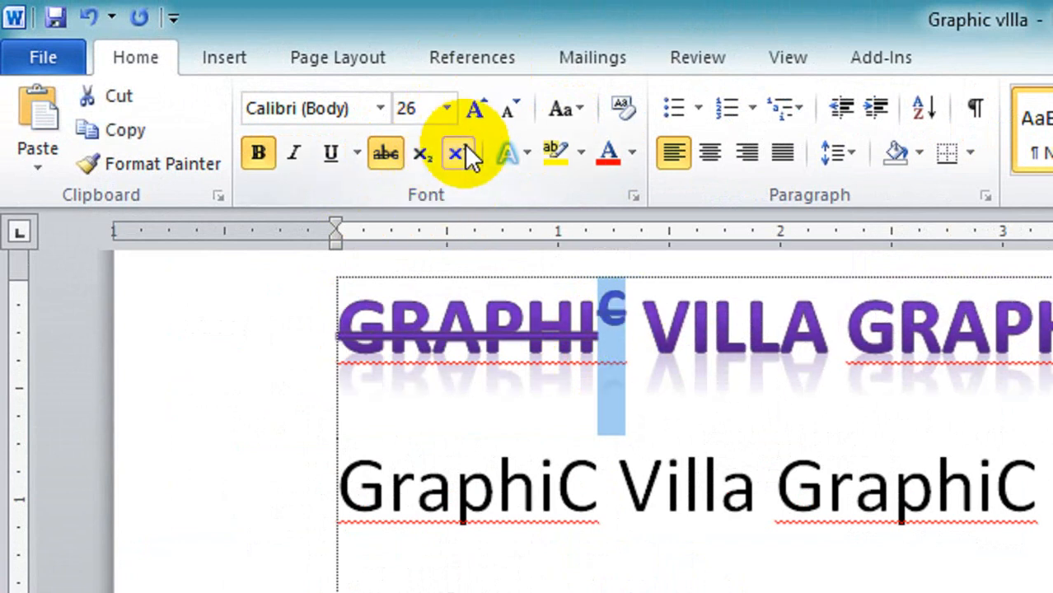
left_click(420, 155)
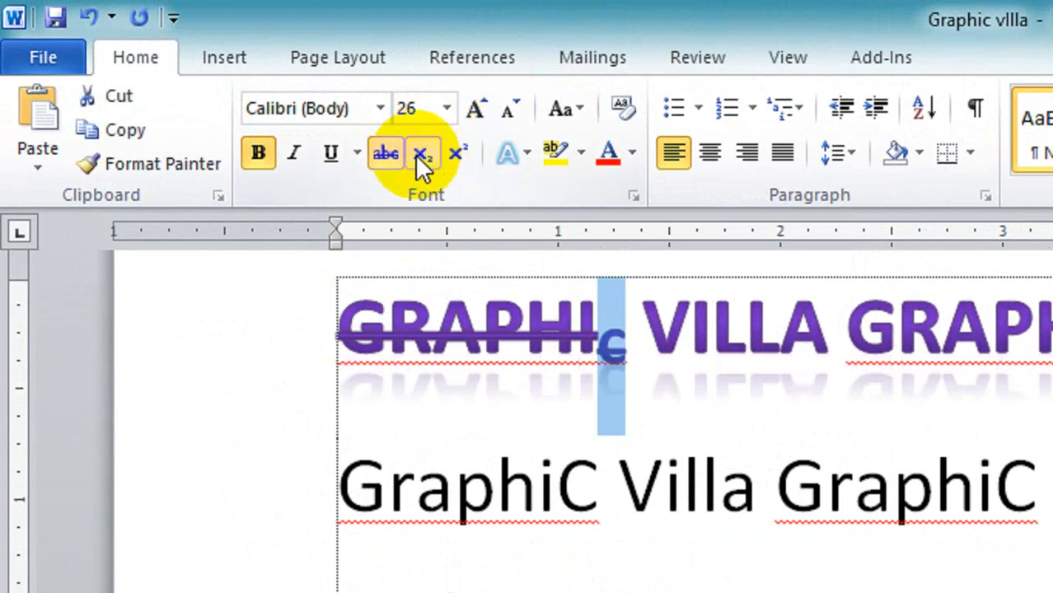
- Grow the subscript "C" through several font sizes and shrink it back to size 36
left_click(476, 110)
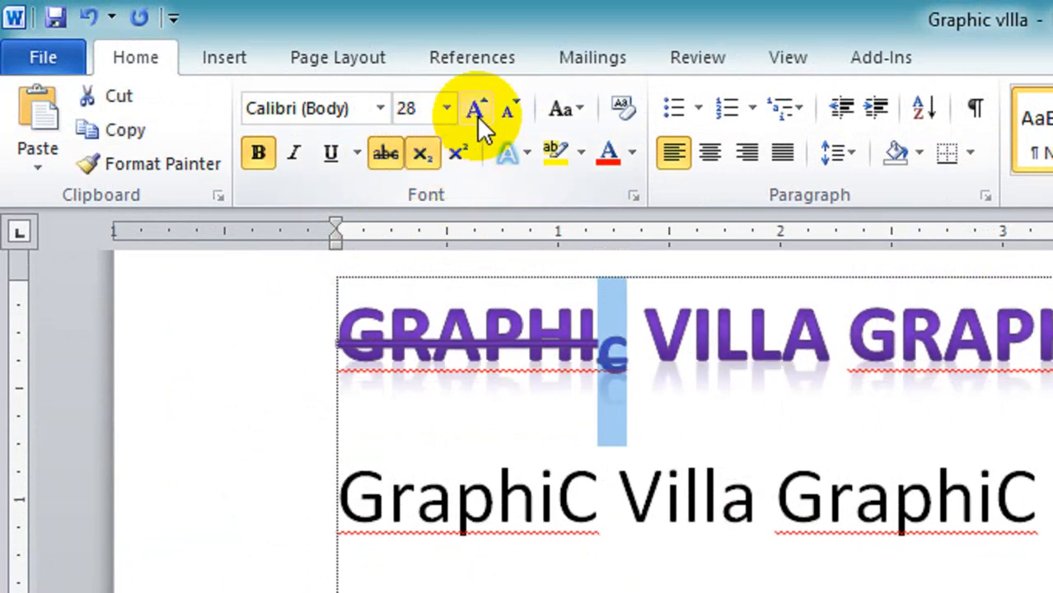
left_click(475, 110)
left_click(475, 109)
left_click(475, 109)
left_click(509, 110)
left_click(508, 109)
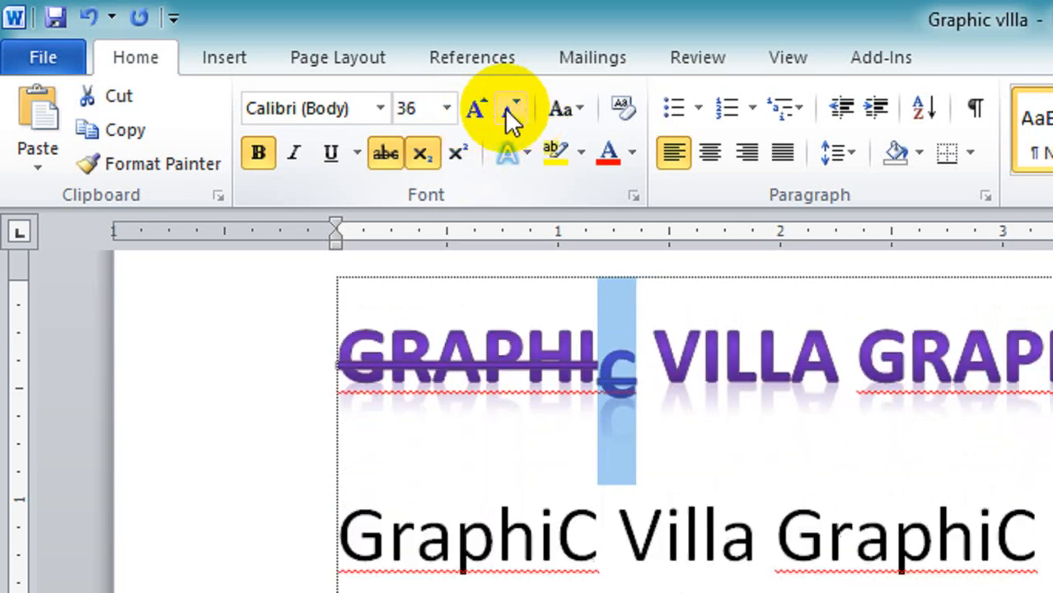
- Set the subscript "C" to font size 72 and the 28 Days Later font
left_click(446, 109)
left_click(411, 535)
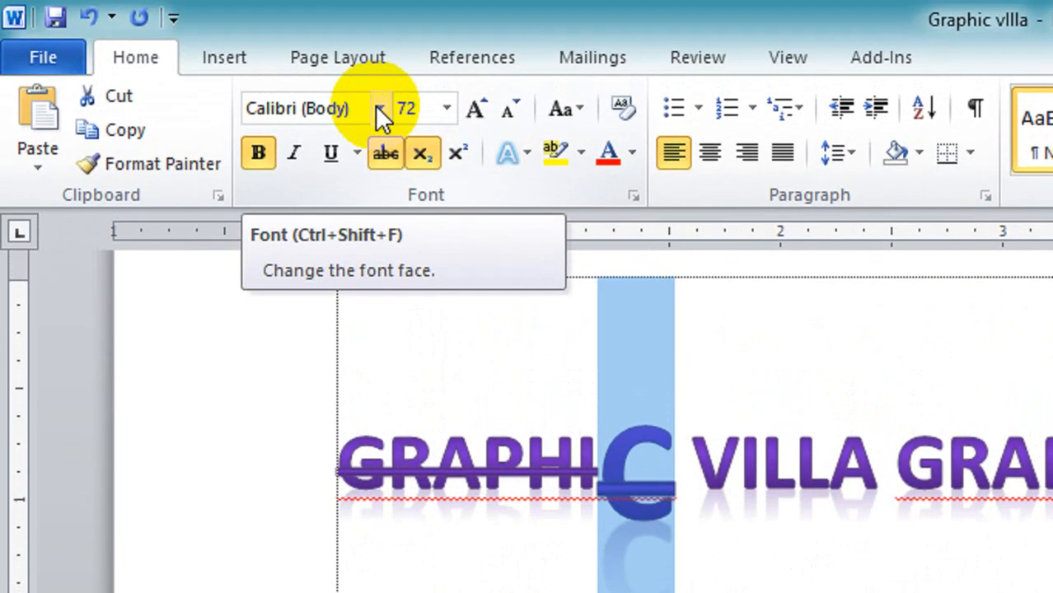
left_click(381, 61)
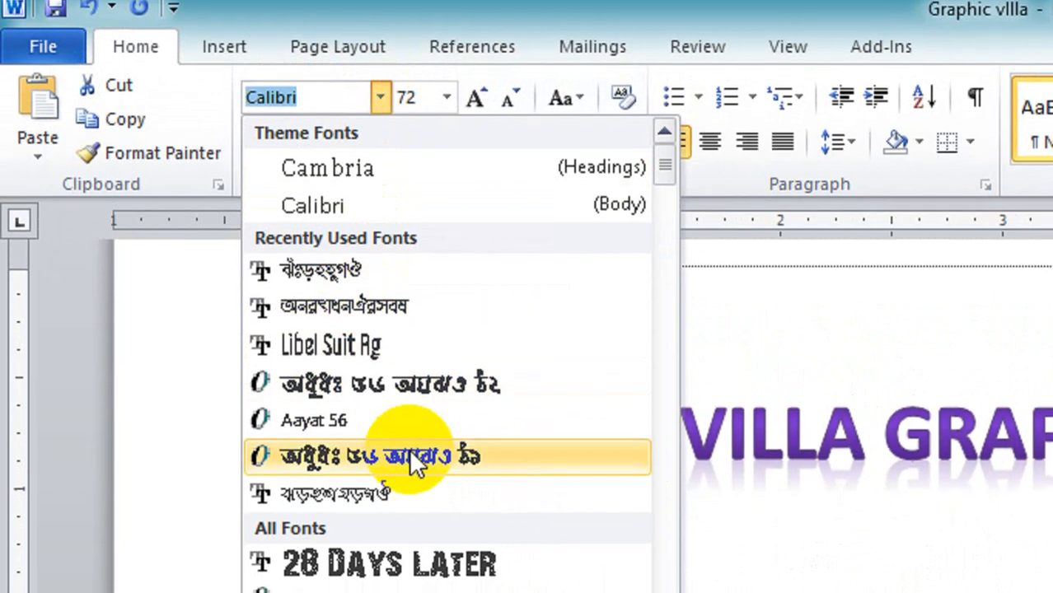
scroll(447, 375, "down", 4)
scroll(430, 387, "up", 2)
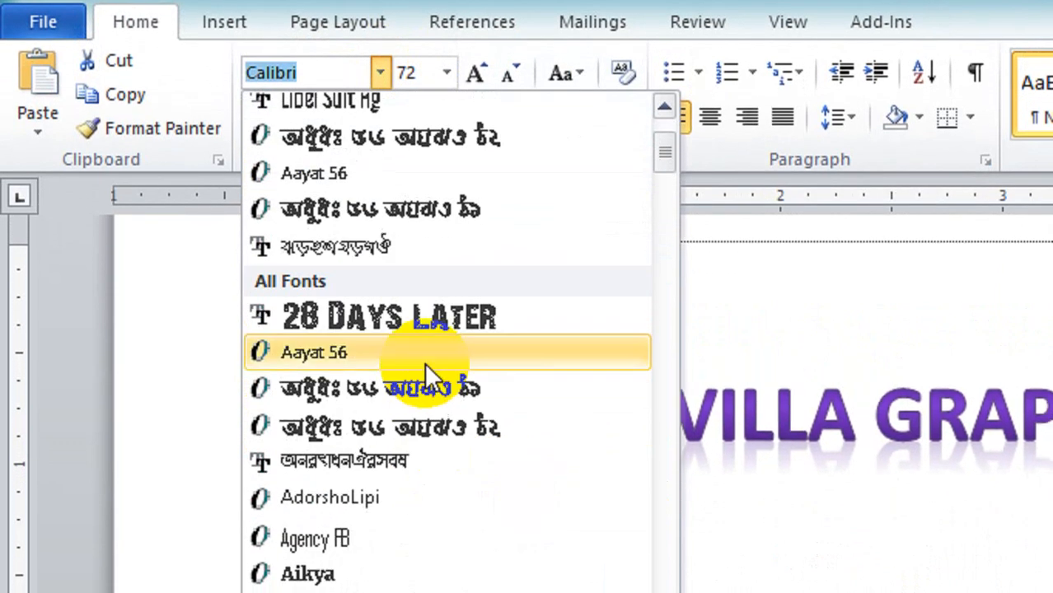
left_click(362, 321)
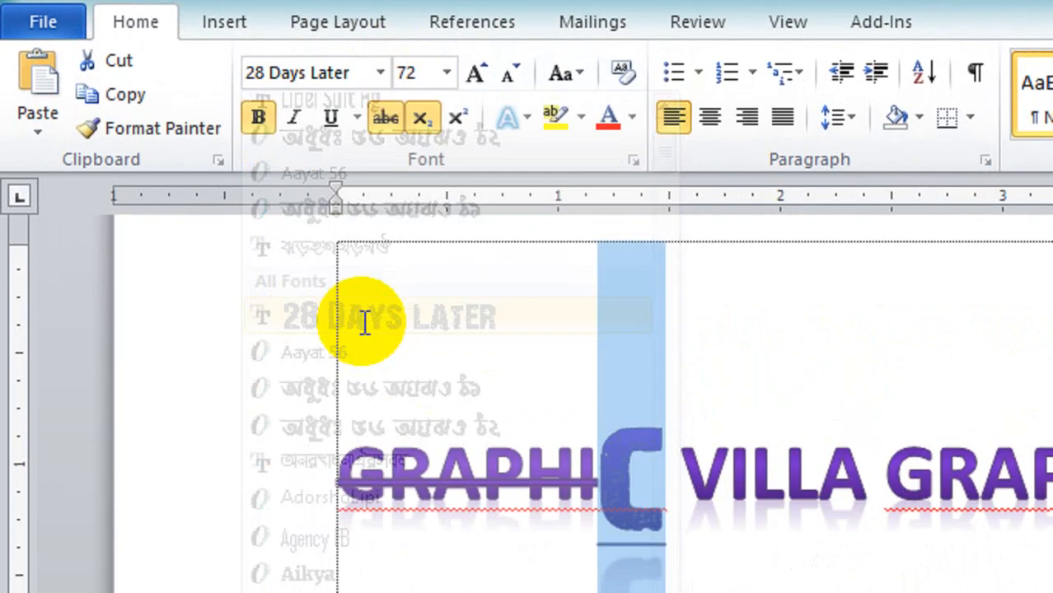
left_click(719, 496)
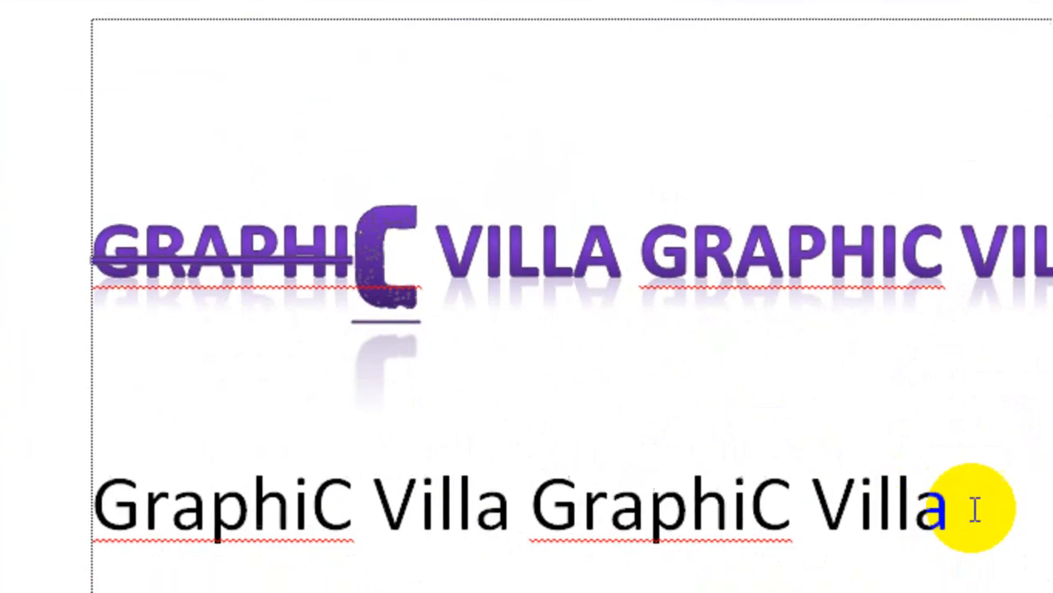
- Change the second "GraphiC Villa" in the second line to the 28 Days Later font
left_click_drag(975, 509, 642, 510)
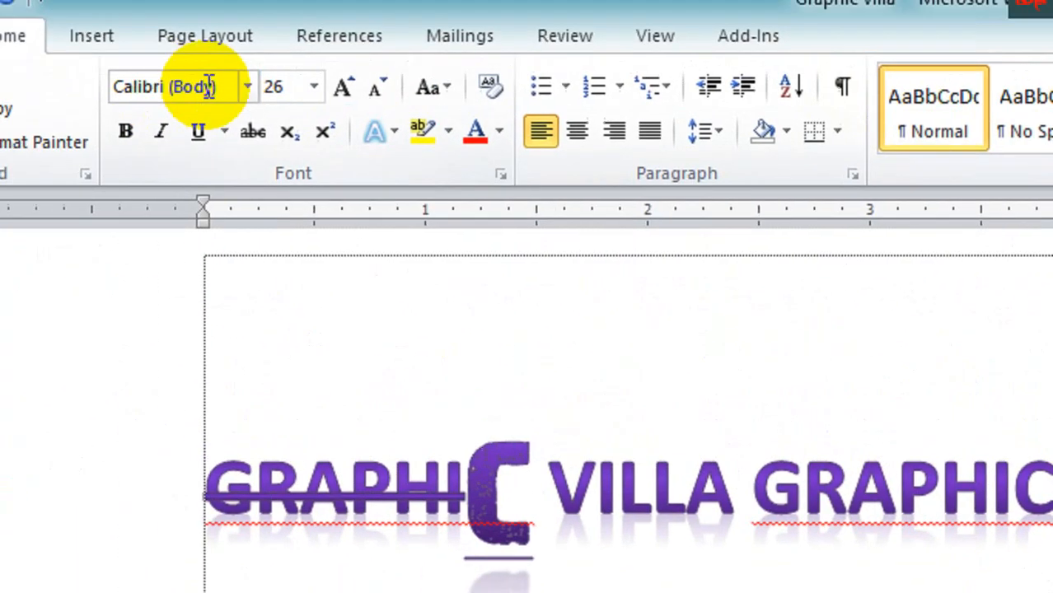
left_click(266, 106)
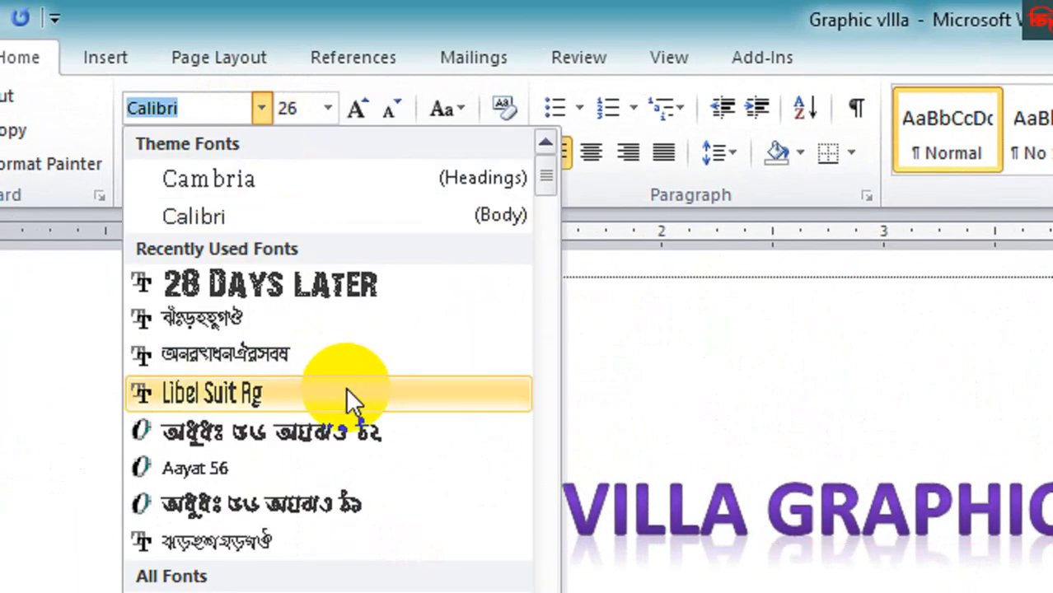
left_click(346, 285)
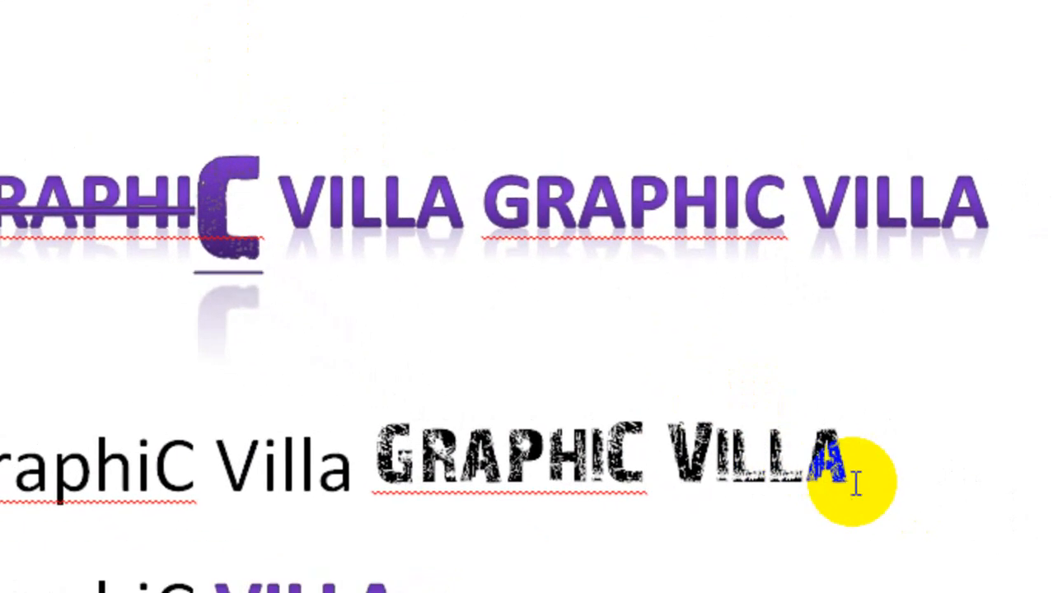
- Change the last word "Villa" in the second line to the Bauhaus 93 font
left_click_drag(864, 445, 719, 412)
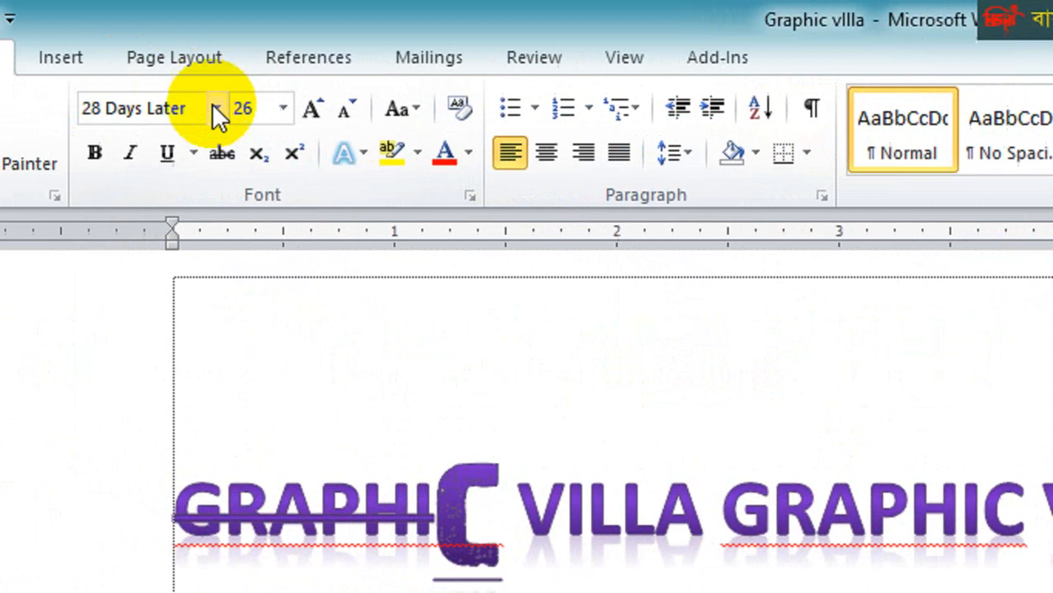
left_click(218, 111)
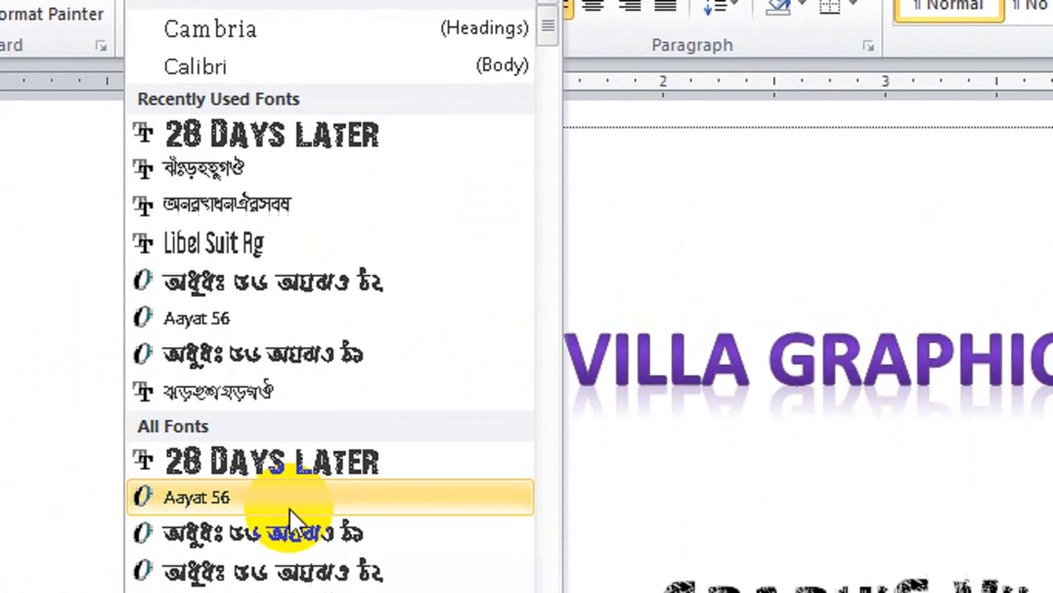
scroll(288, 508, "down", 5)
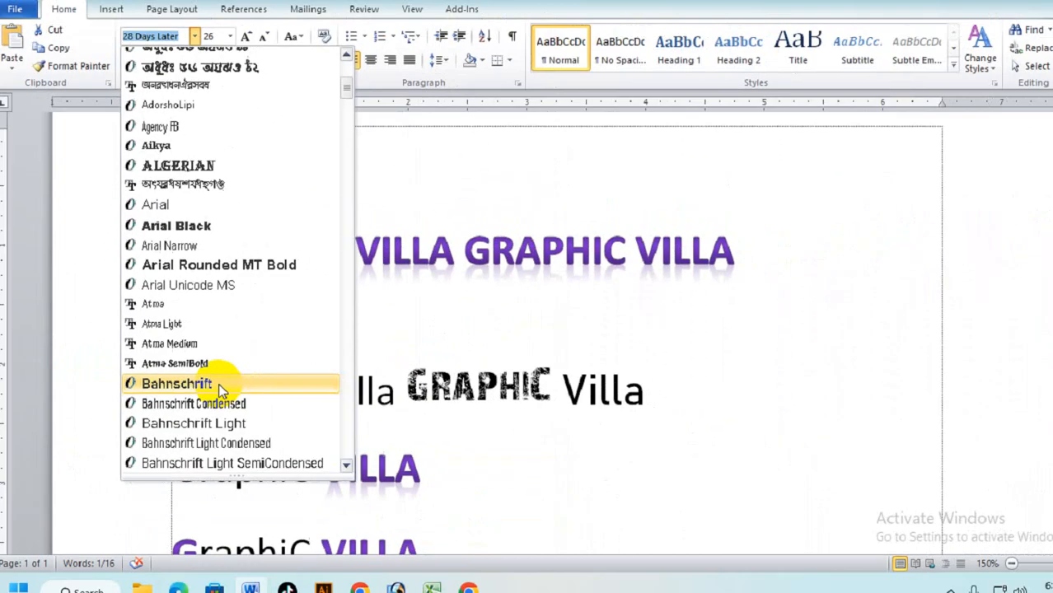
scroll(290, 435, "down", 6)
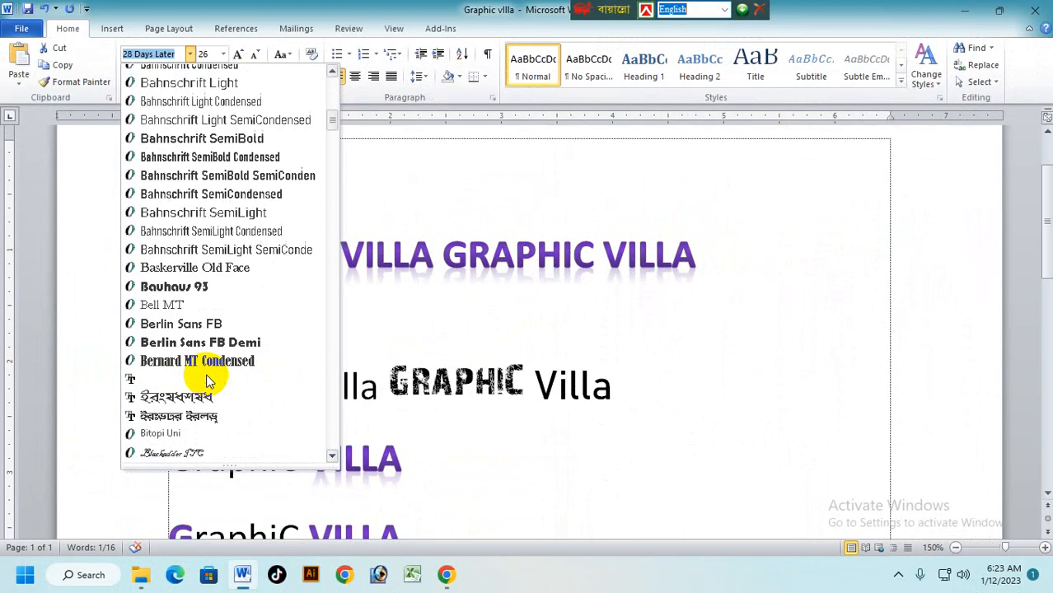
left_click(212, 288)
left_click(533, 386)
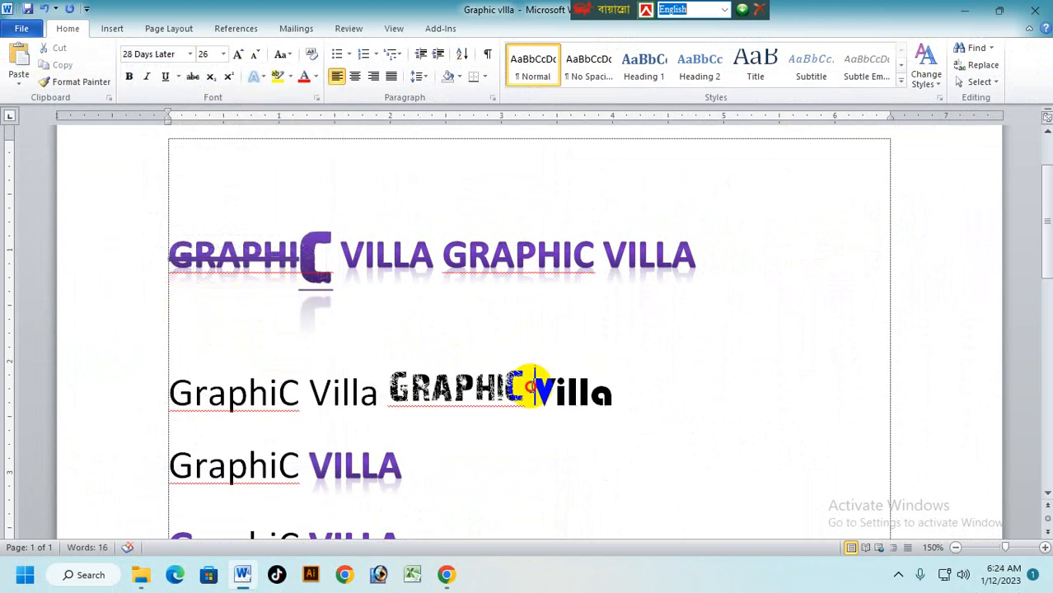
- Try copying the 28 Days Later formatting of "GraphiC" onto the last "Villa" with Format Painter, and undo it
left_click_drag(533, 386, 700, 388)
left_click(527, 387)
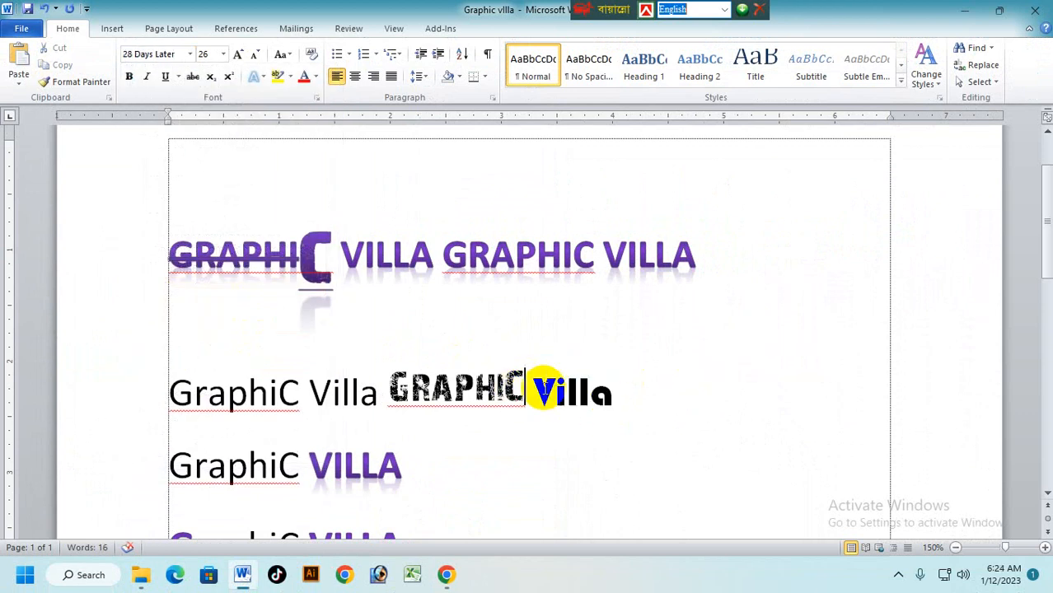
left_click_drag(520, 384, 396, 368)
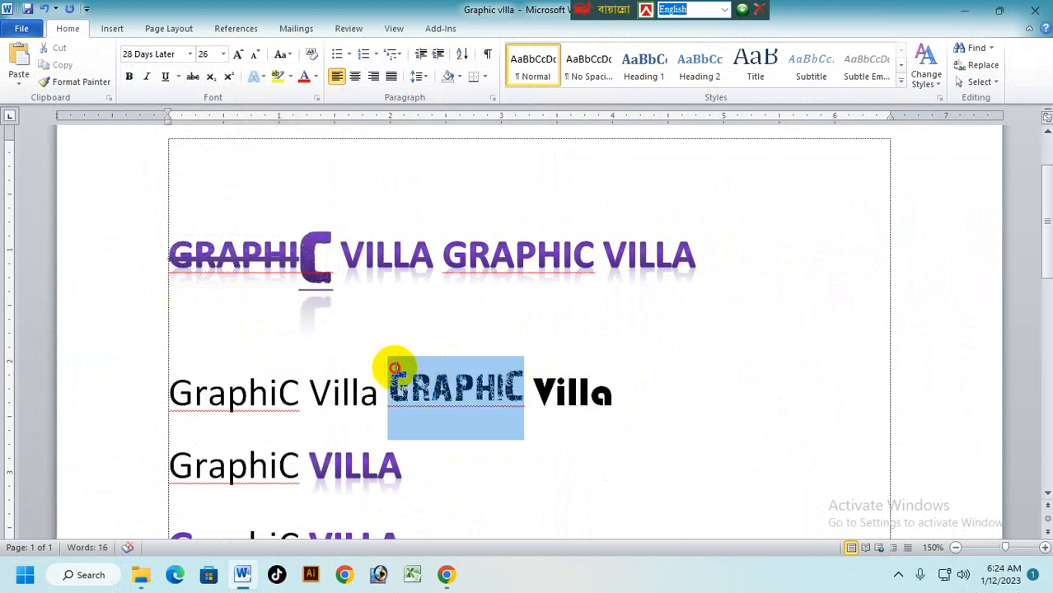
left_click(80, 82)
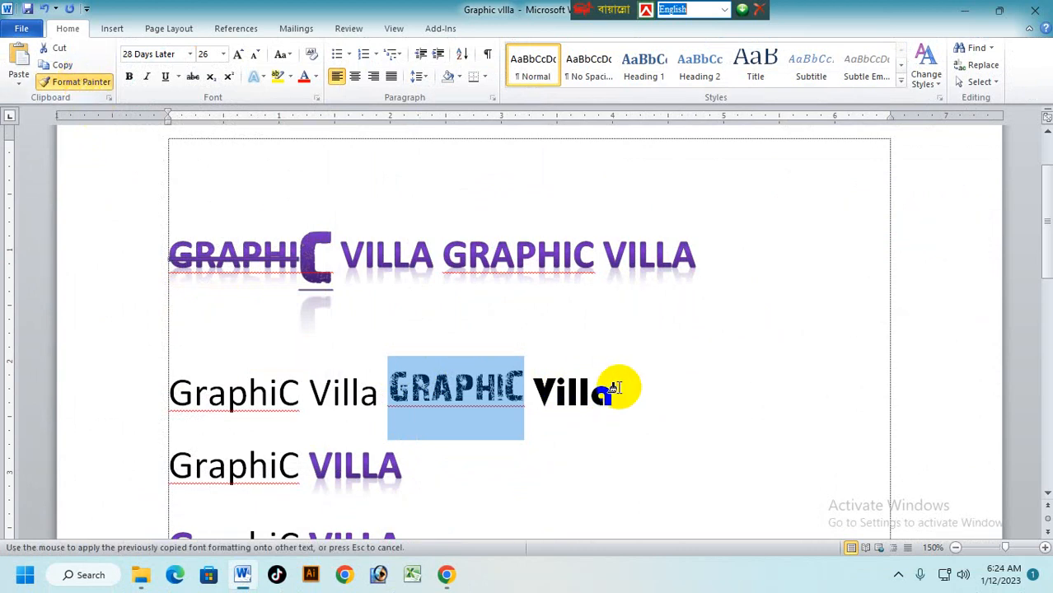
left_click_drag(534, 385, 624, 395)
key("ctrl+z")
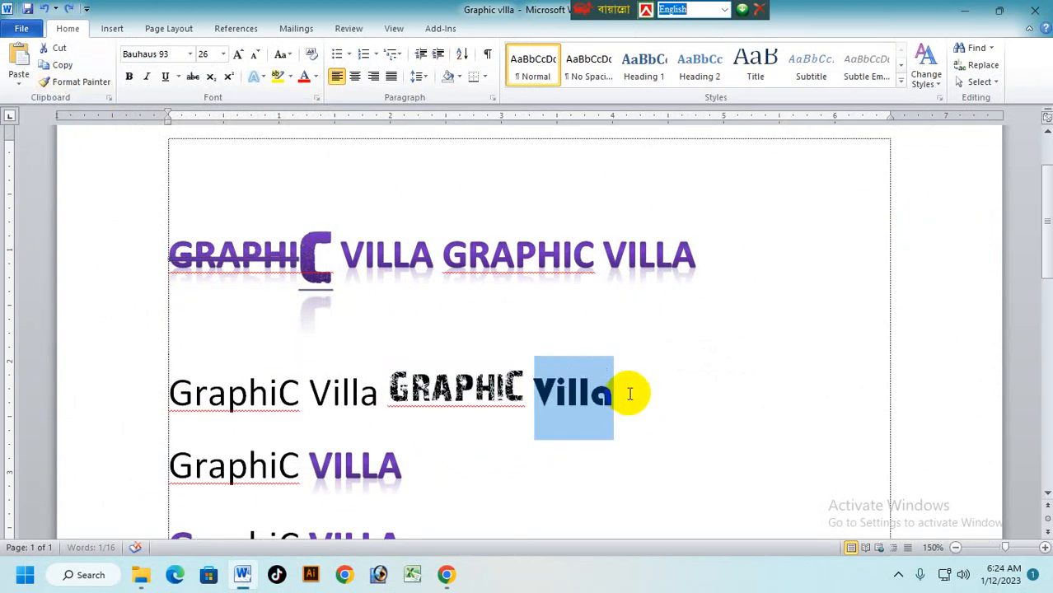
- Apply the Bauhaus 93 formatting of "Villa" to the neighbouring "GraphiC" with Format Painter and copy both words
left_click(97, 81)
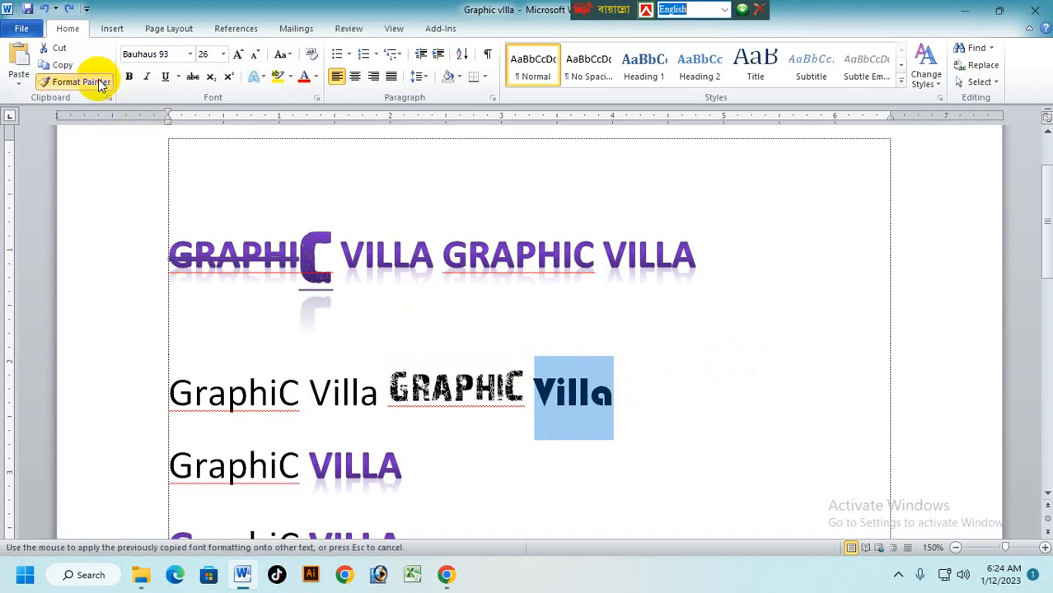
mouse_move(519, 387)
left_mouse_down()
mouse_move(395, 376)
mouse_move(616, 388)
left_mouse_up()
key("ctrl+c")
left_click(399, 377)
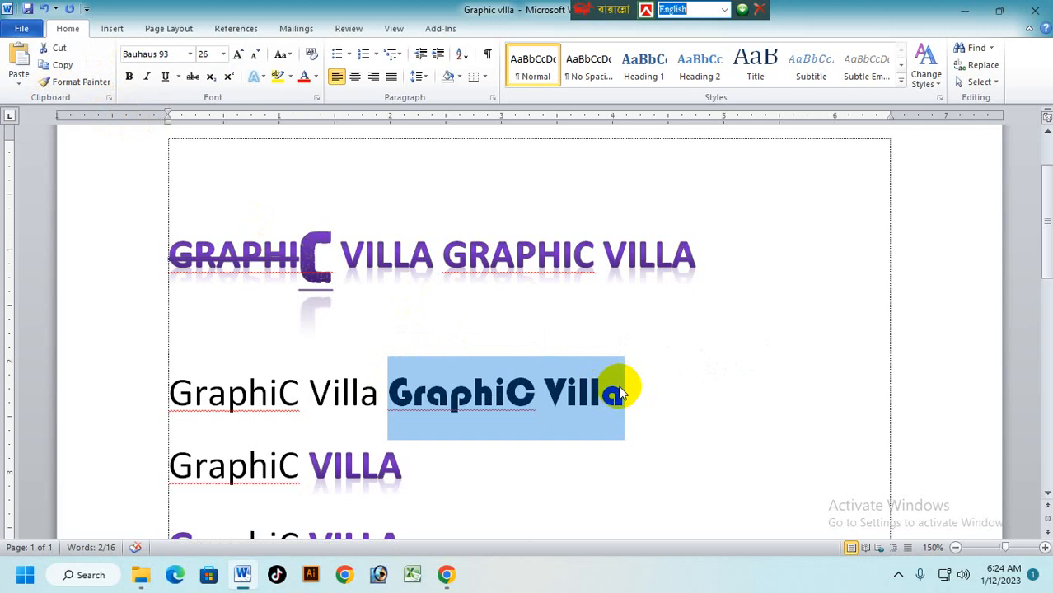
- Replace the entire document content with the copied Bauhaus 93 "GraphiC Villa"
key("Delete")
key("ctrl+a")
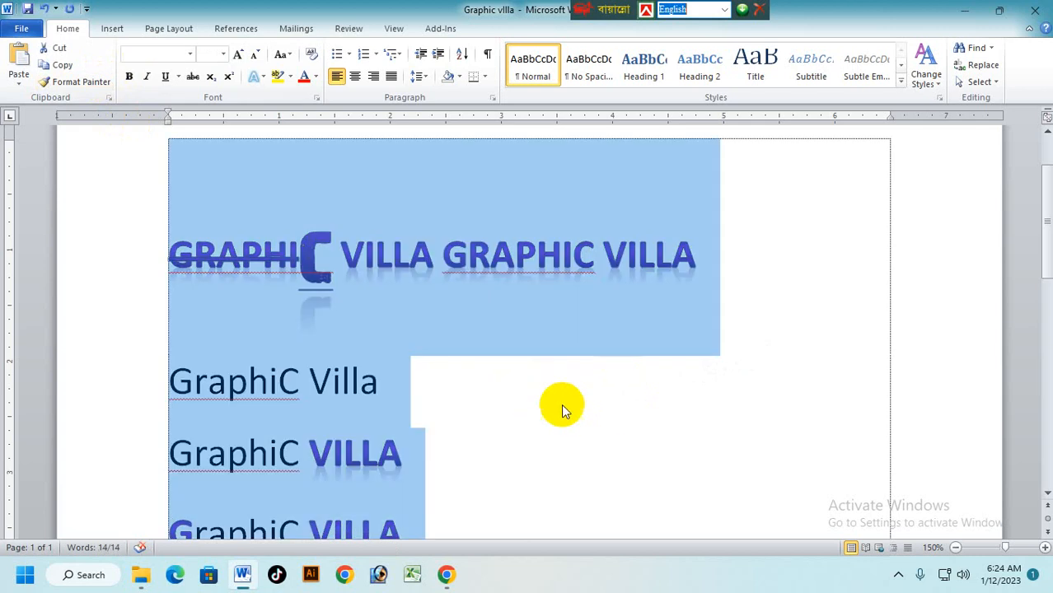
key("ctrl+v")
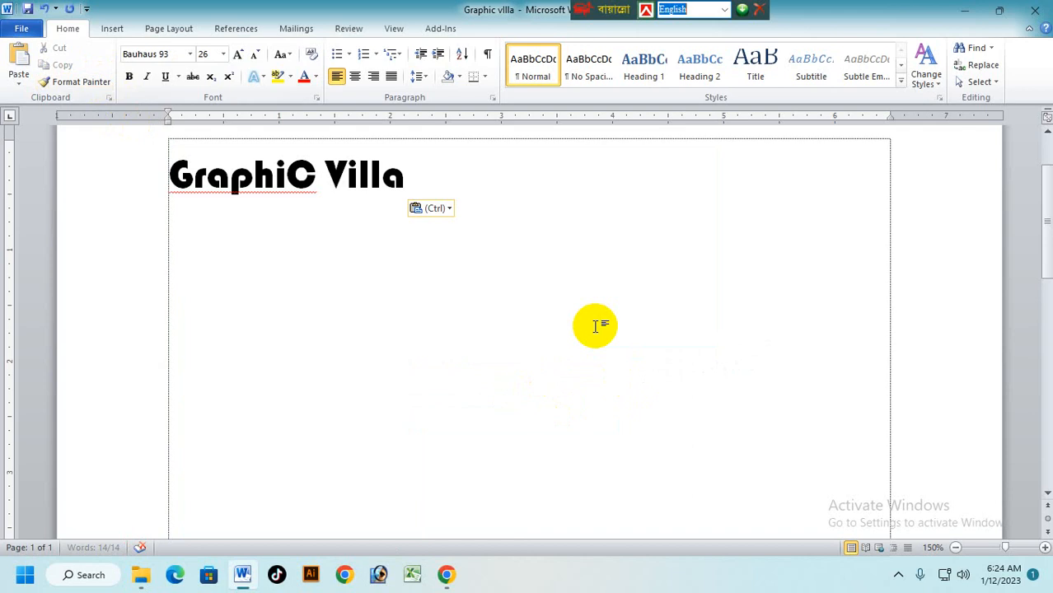
- Switch the "GraphiC Villa" line between centre, left and right alignment, finishing with it centred
left_click_drag(435, 161, 94, 173)
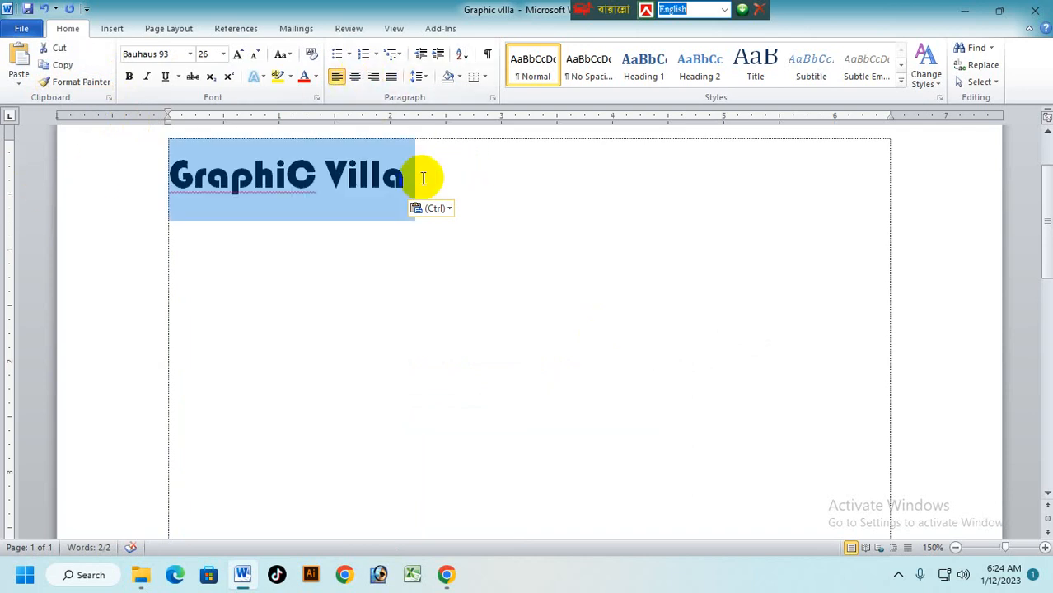
key("ctrl+e")
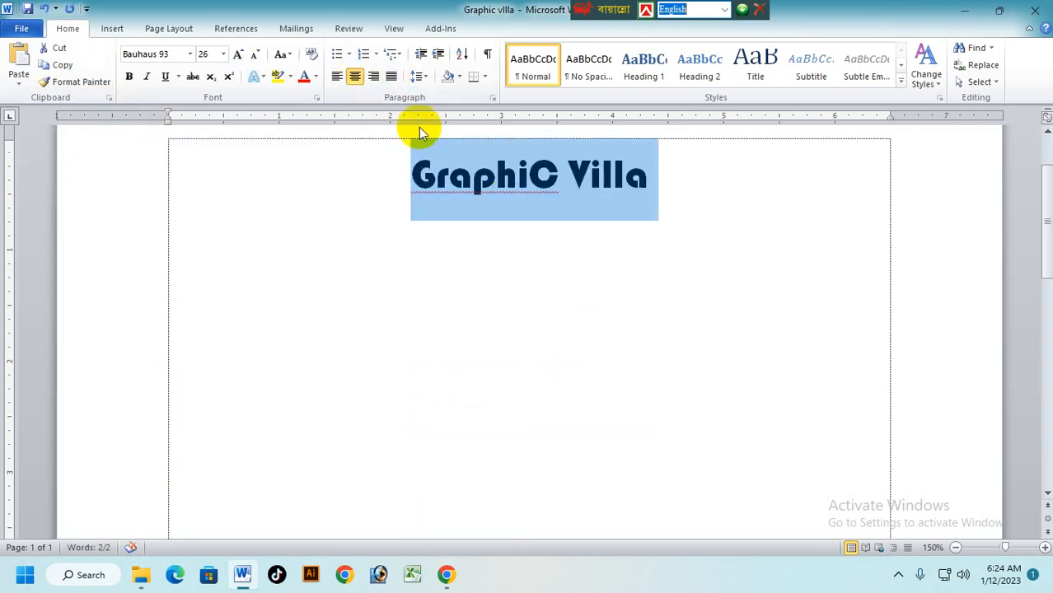
key("ctrl+l")
key("ctrl+r")
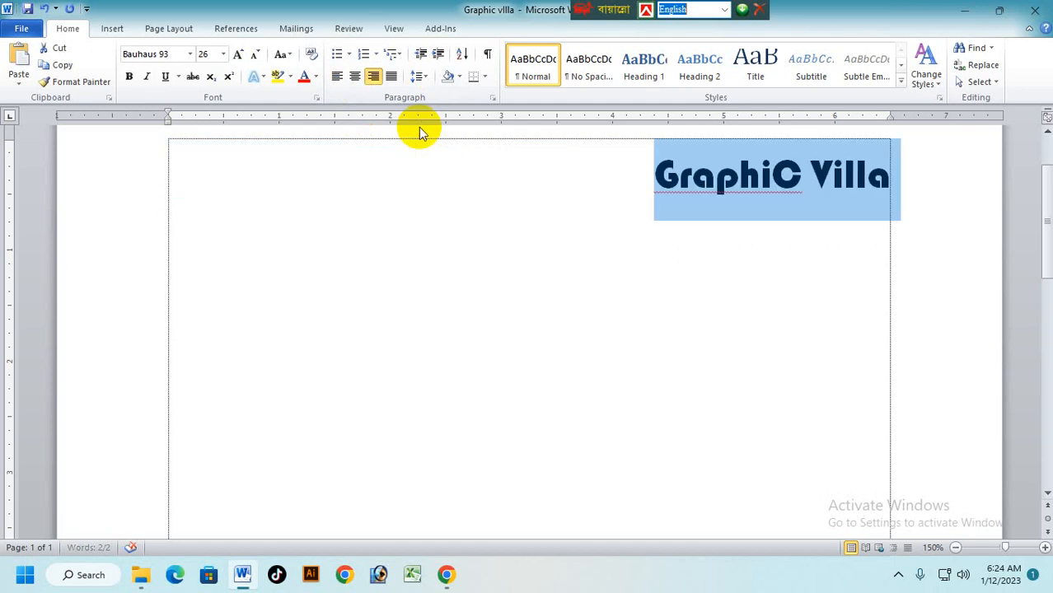
key("ctrl+e")
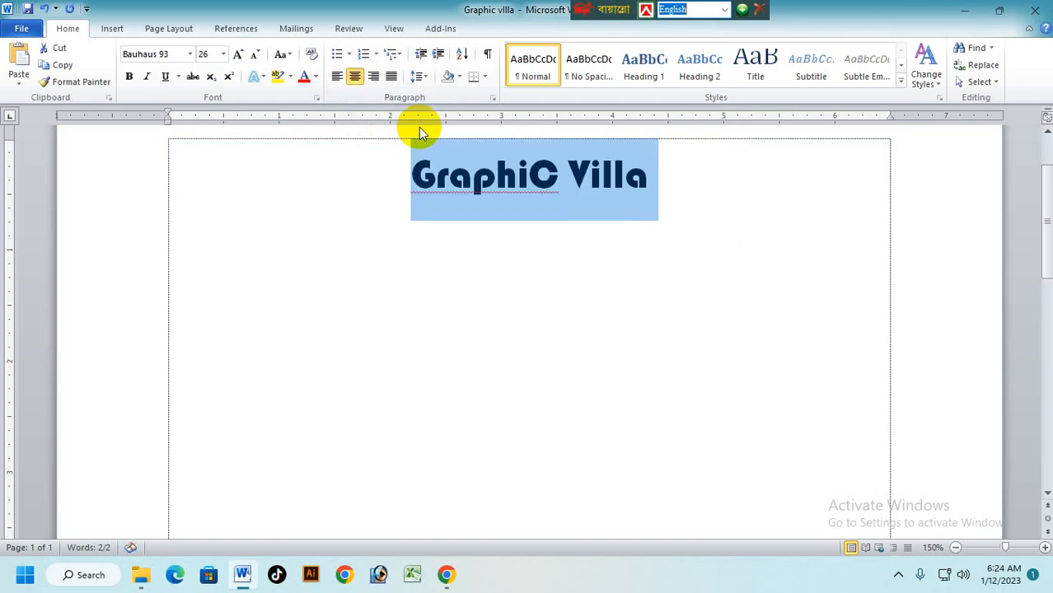
key("ctrl+l")
key("ctrl+r")
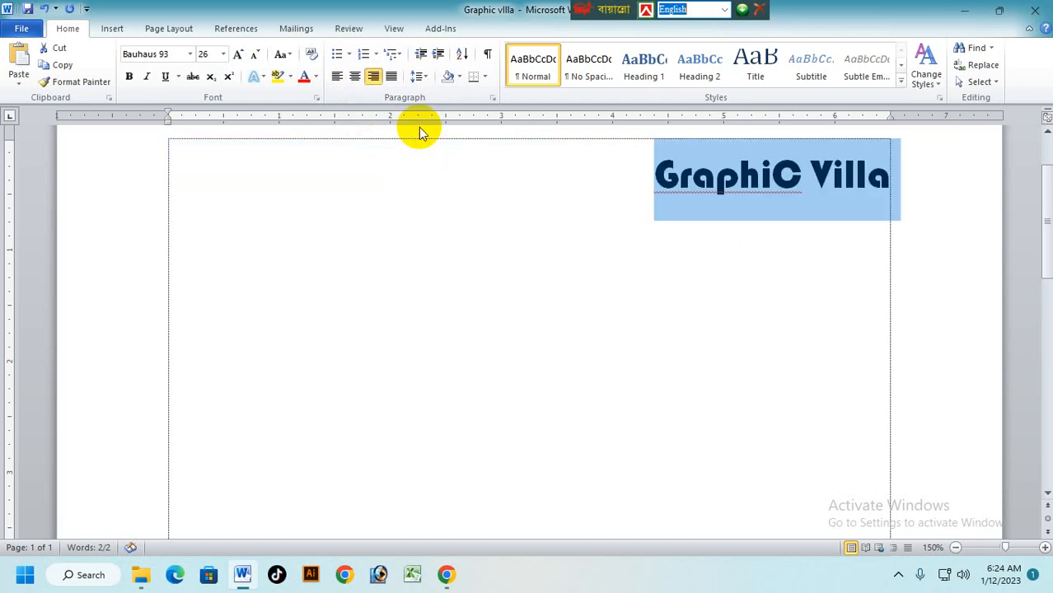
key("ctrl+e")
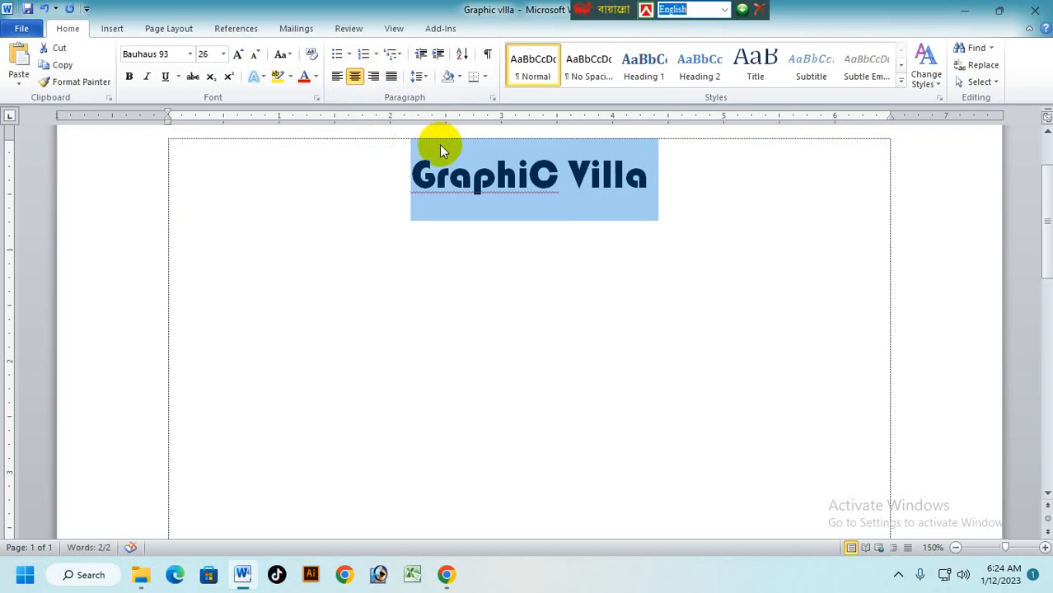
- Enlarge the centred "GraphiC Villa" text to font size 48
left_click(240, 55)
left_click(240, 55)
left_click(240, 56)
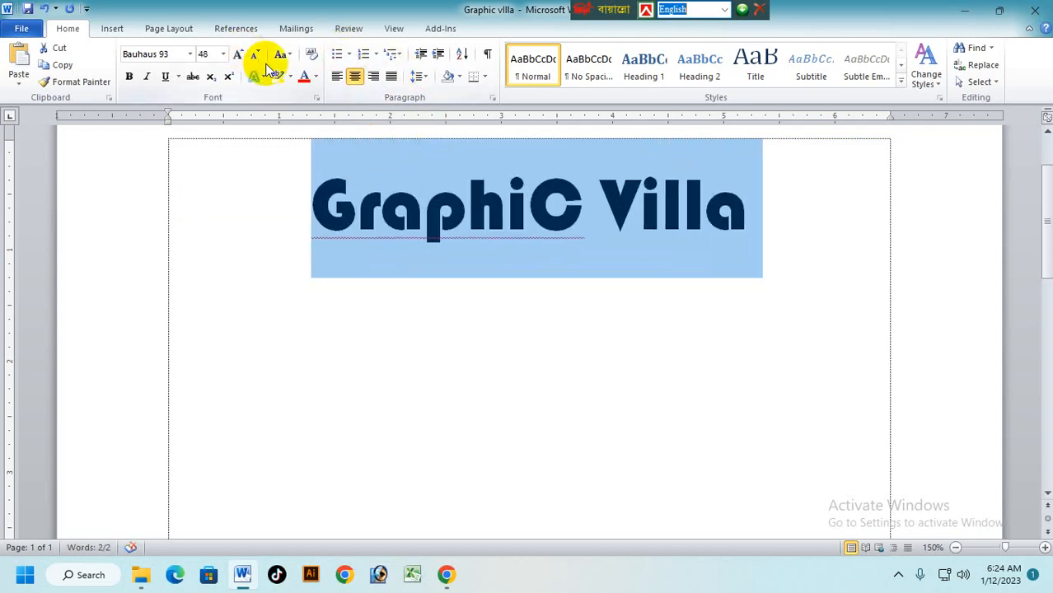
- Apply the light blue outlined text effect from the second row of the effects gallery to "GraphiC Villa"
left_click(305, 79)
left_click(257, 77)
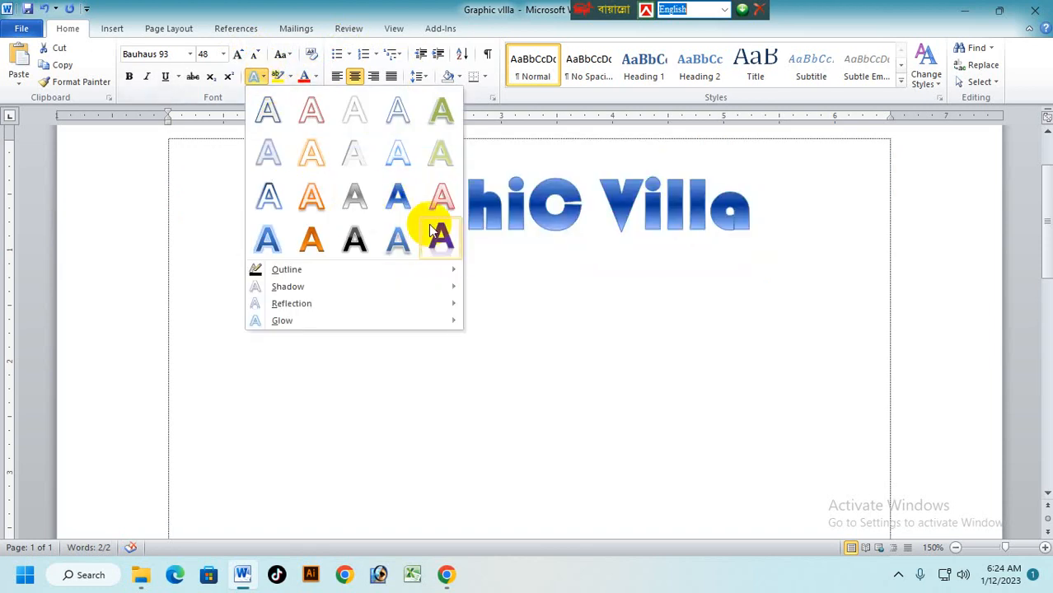
left_click(402, 156)
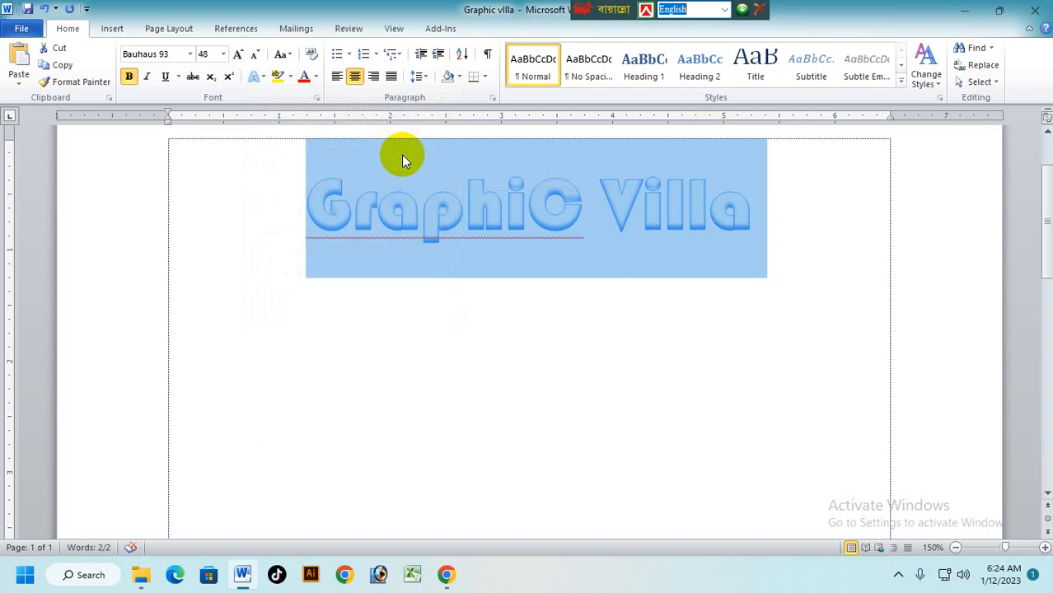
- Colour the "GraphiC Villa" text red, and replace that font colour with the standard light blue
left_click(304, 77)
left_click(494, 255)
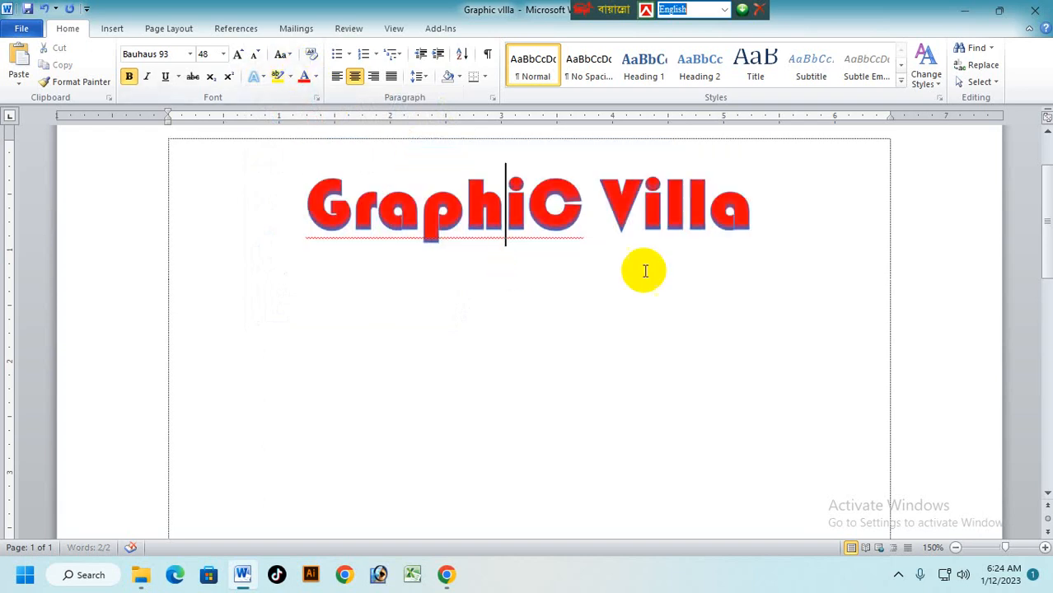
left_click_drag(803, 229, 348, 193)
left_click(315, 77)
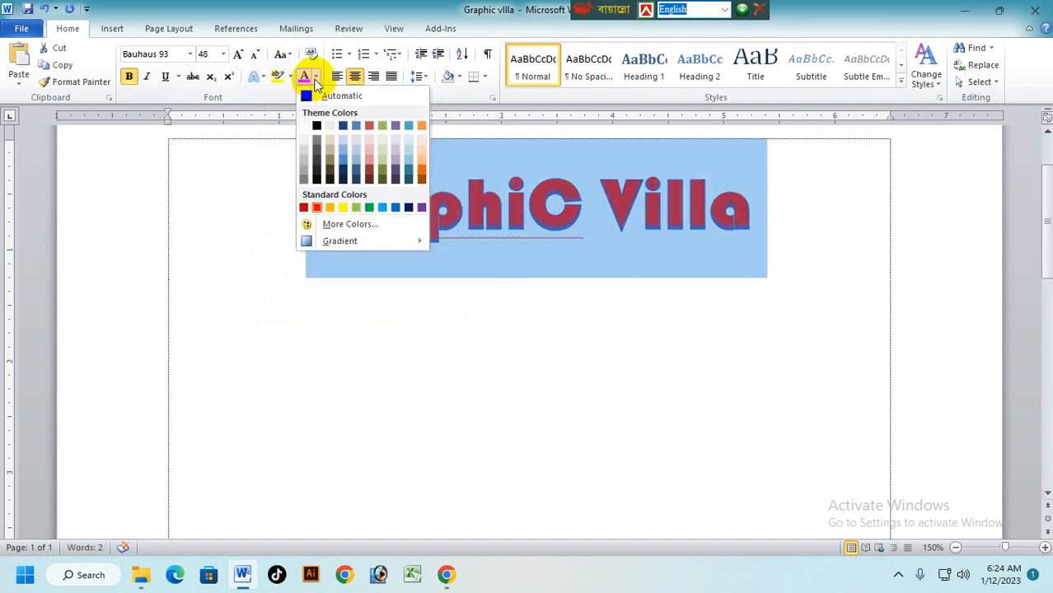
left_click(382, 208)
left_click(677, 299)
- Try a text highlight on "GraphiC" and clear it with the No Color option
left_click_drag(806, 210, 269, 209)
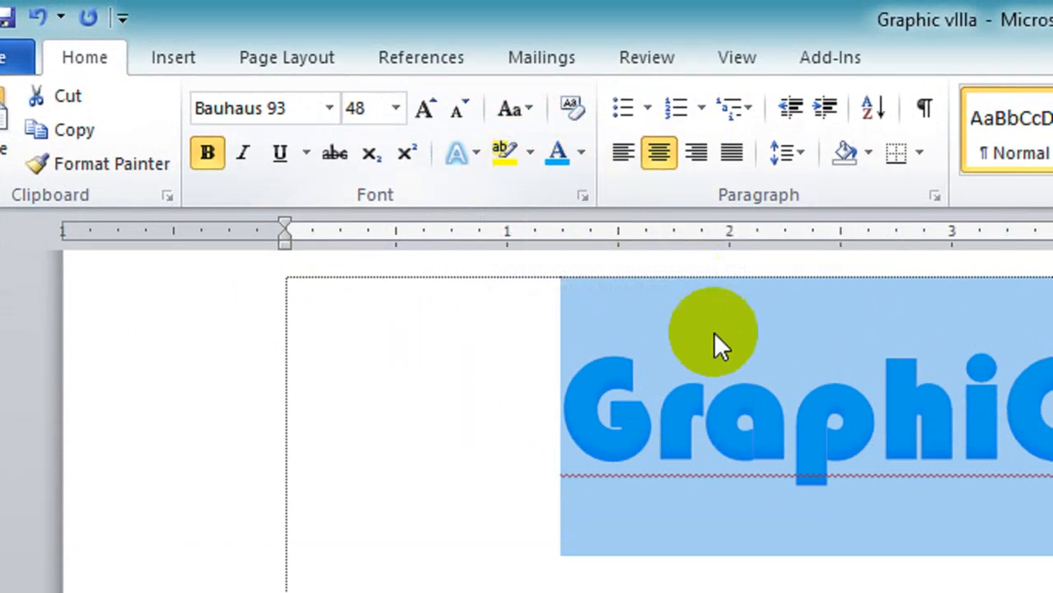
left_click(706, 354)
left_click_drag(592, 412, 1052, 419)
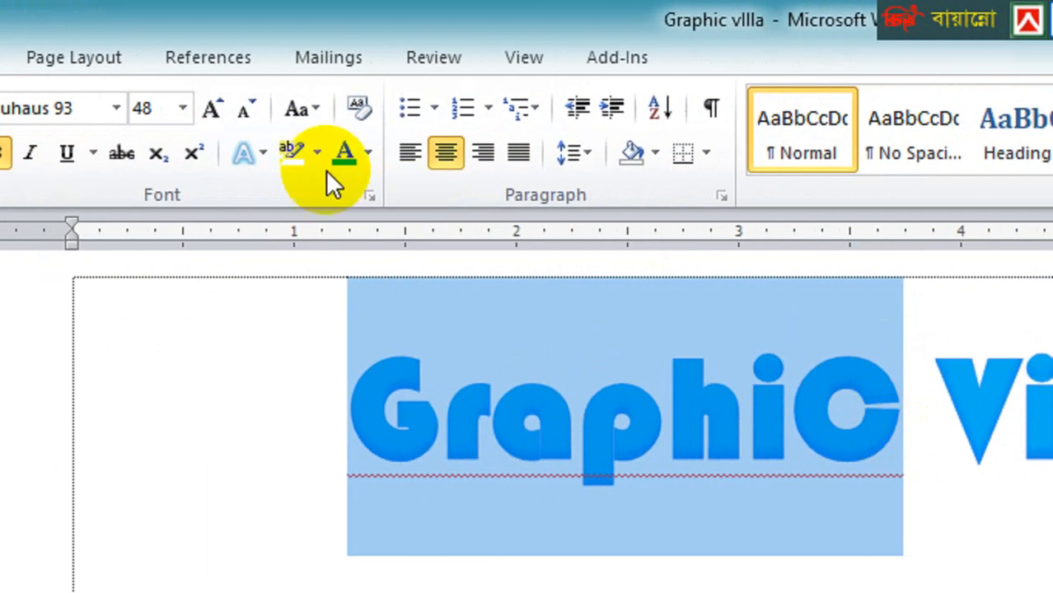
left_click(288, 151)
left_click_drag(908, 405, 341, 418)
left_click(246, 153)
left_click(283, 329)
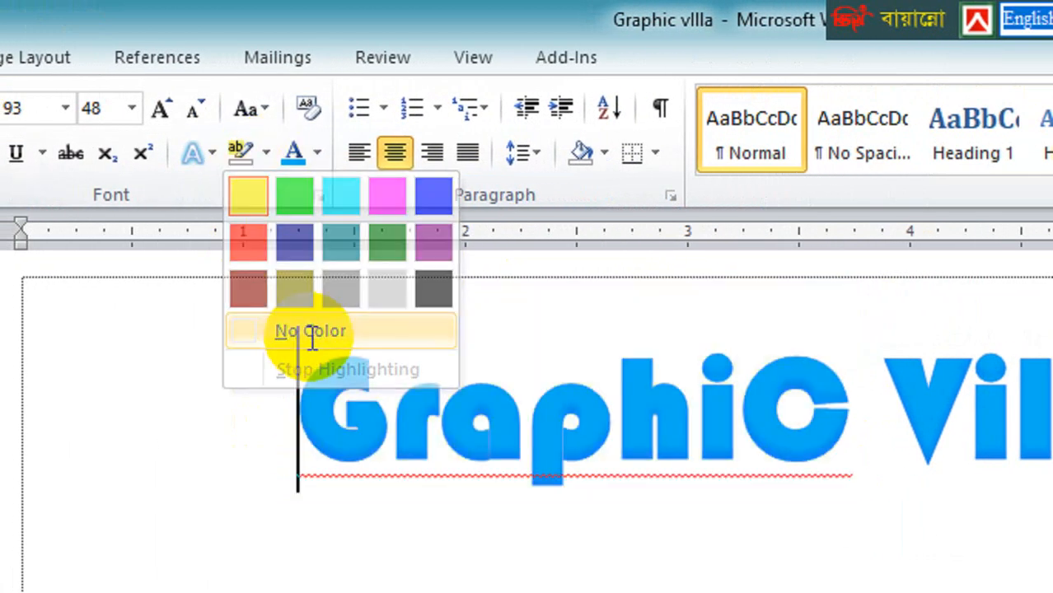
left_click_drag(864, 392, 956, 428)
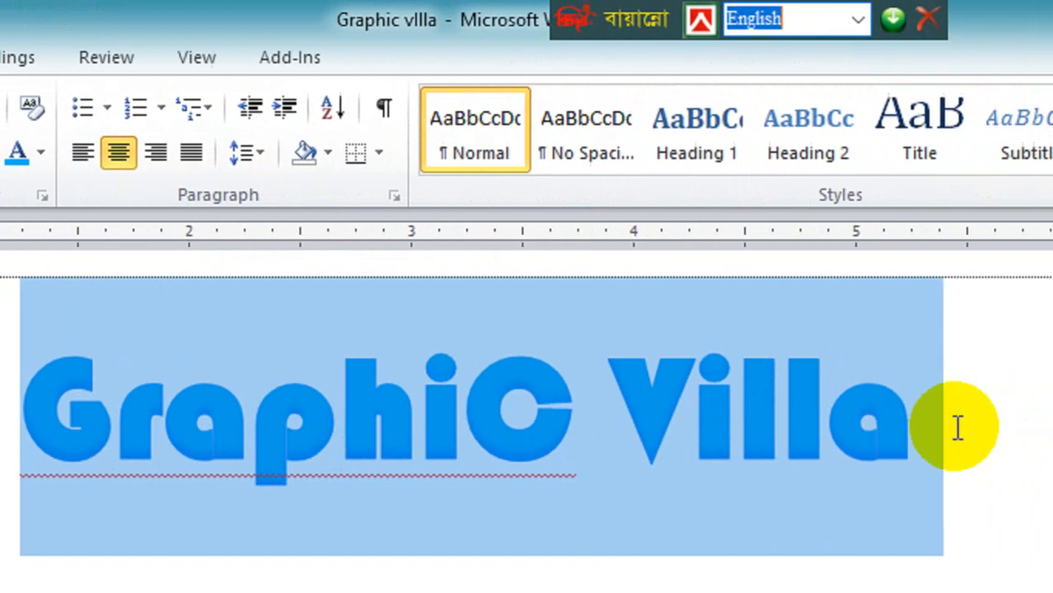
left_click(1011, 425)
- Change the font colour of the word "Villa" to red
left_click_drag(572, 422, 872, 414)
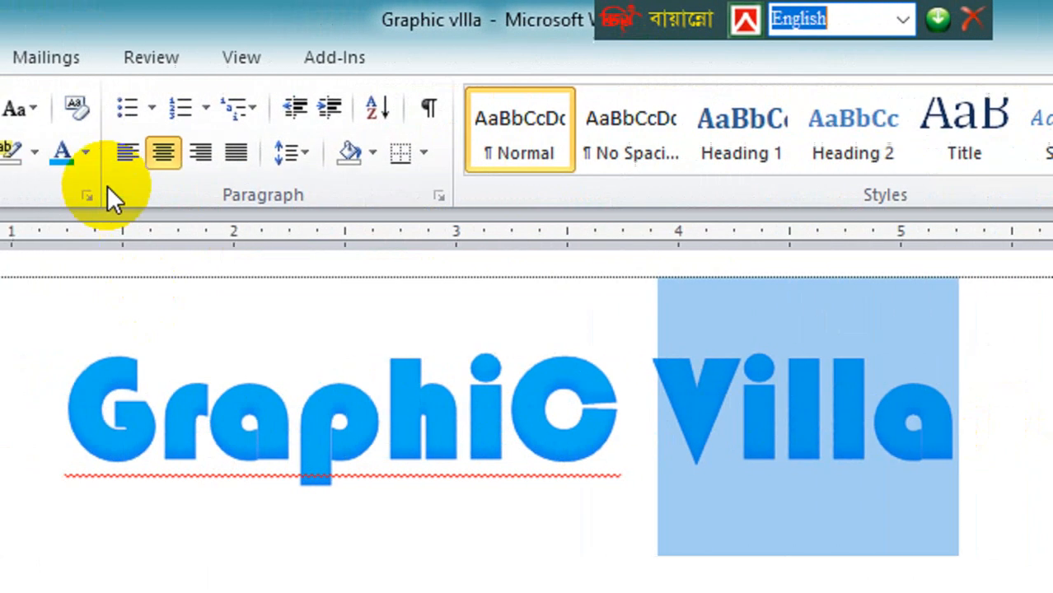
left_click(29, 146)
left_click(205, 415)
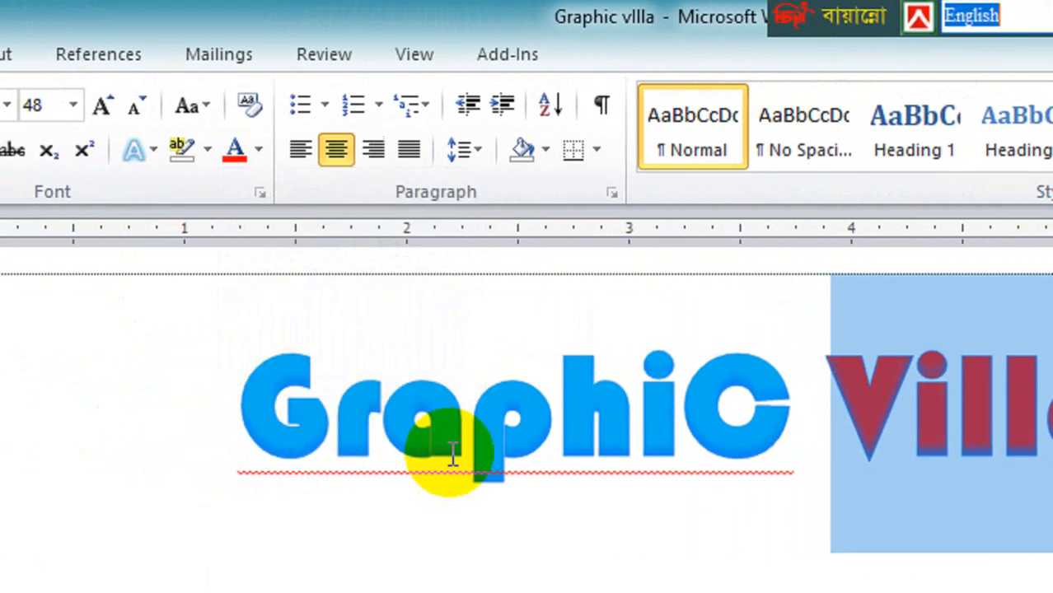
- Convert the whole "GraphiC Villa" line to UPPERCASE
triple_click(906, 393)
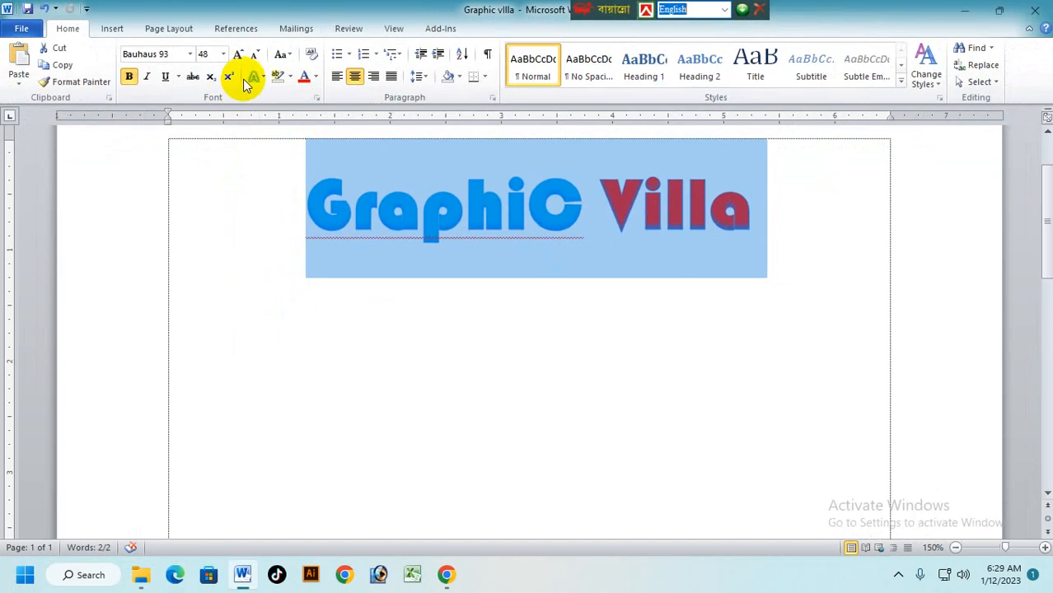
left_click(282, 55)
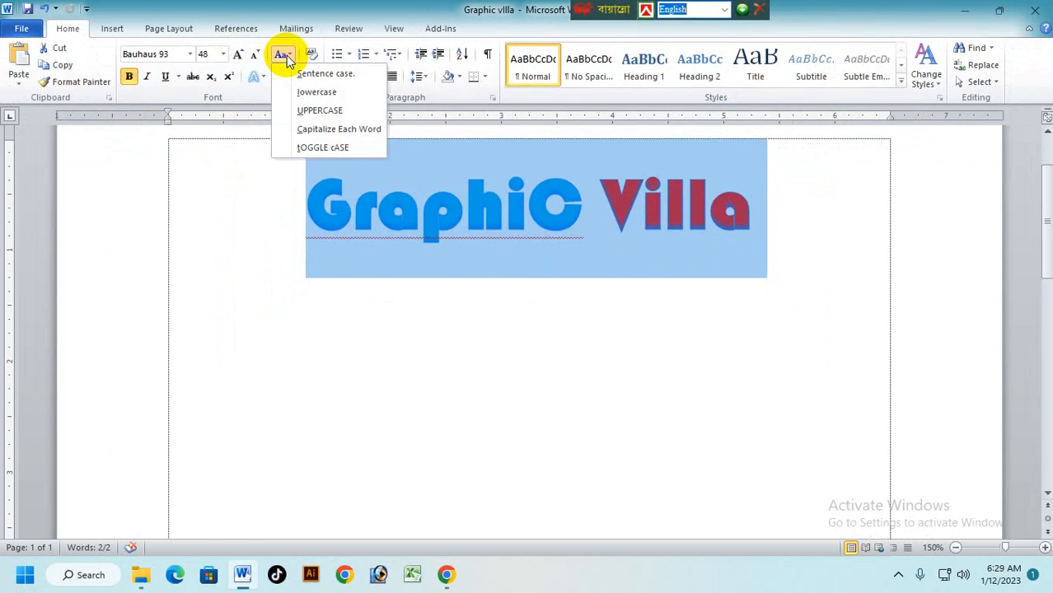
triple_click(634, 205)
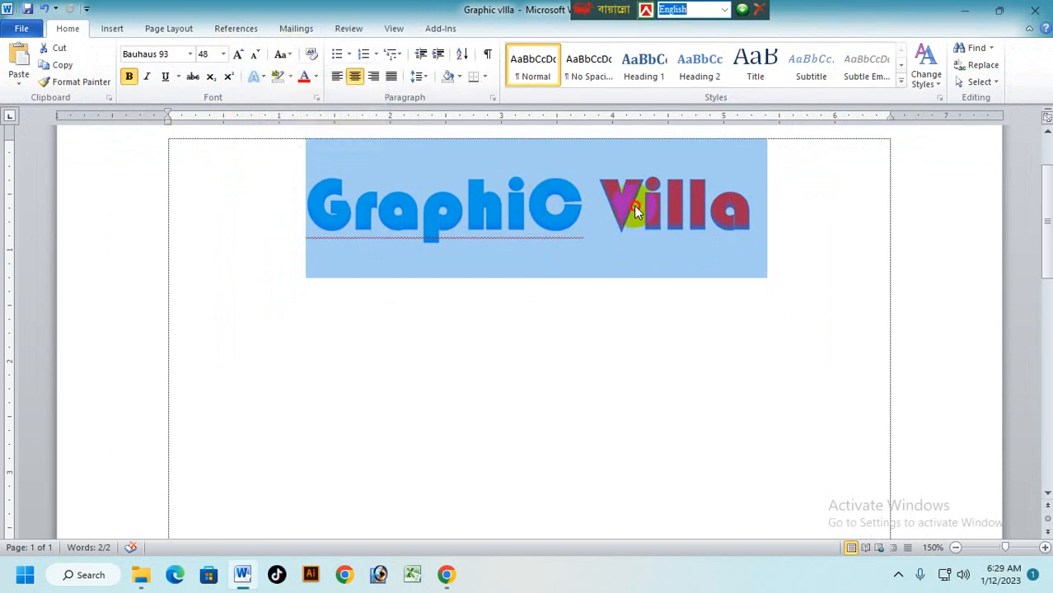
left_click(280, 56)
left_click(322, 111)
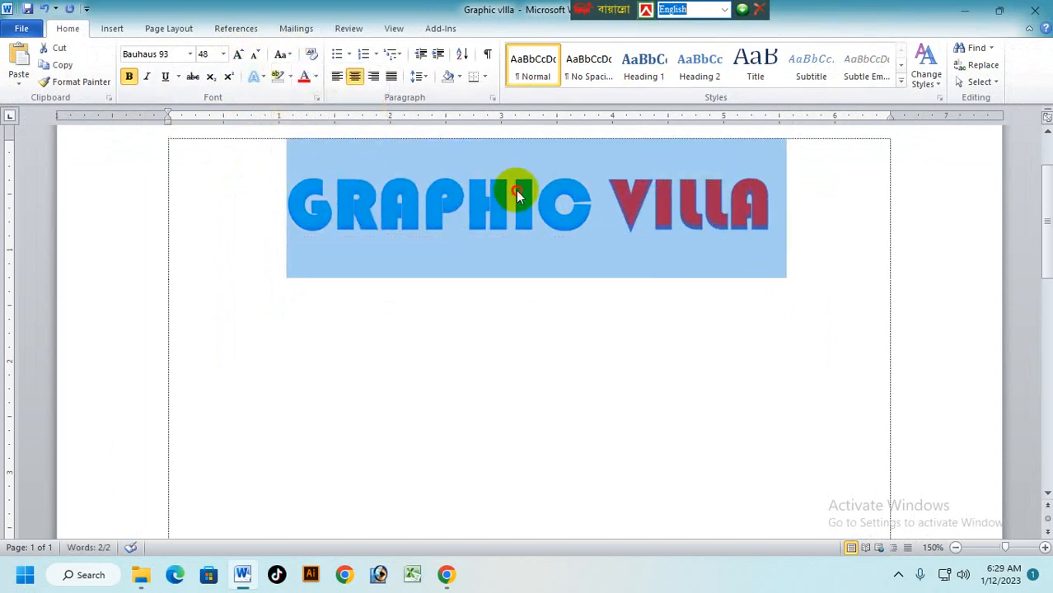
- Change the case of the two-word line to Capitalize Each Word
left_click(284, 53)
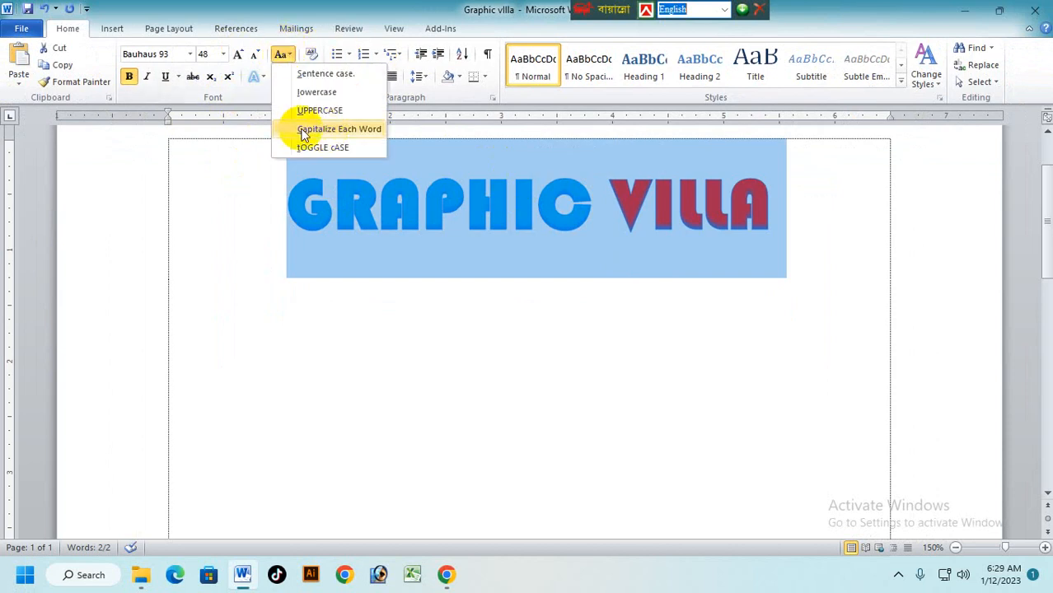
left_click(330, 137)
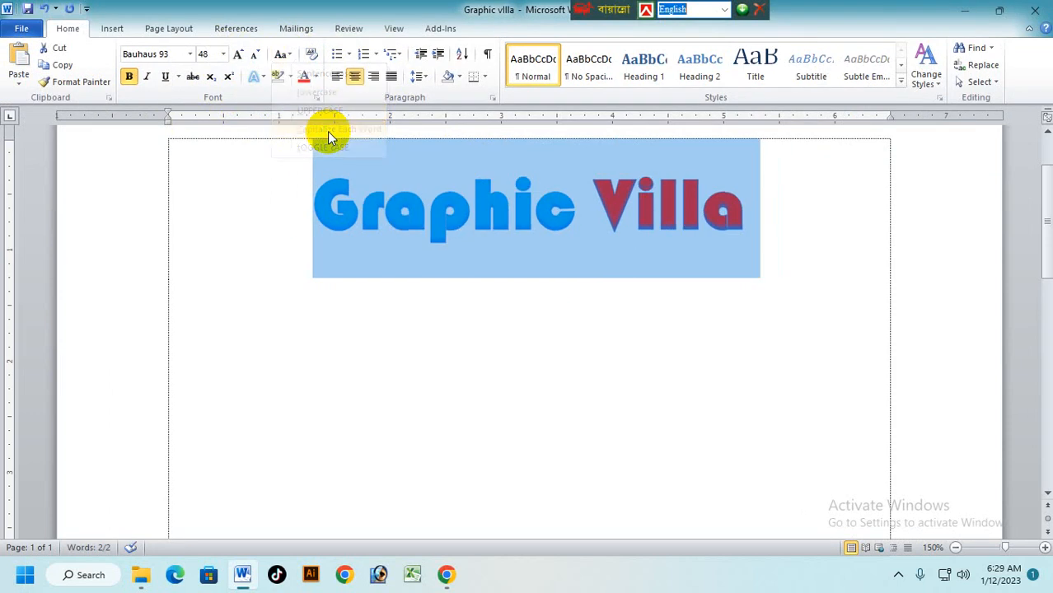
left_click(281, 53)
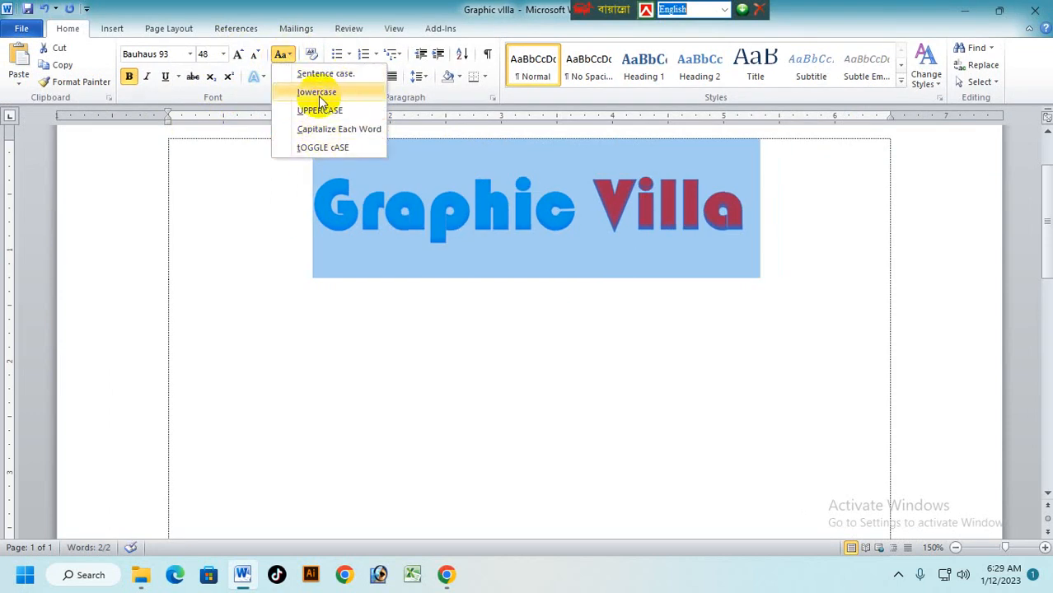
- Add the four-diamond bullet in front of the "Graphic Villa" line
left_click(344, 53)
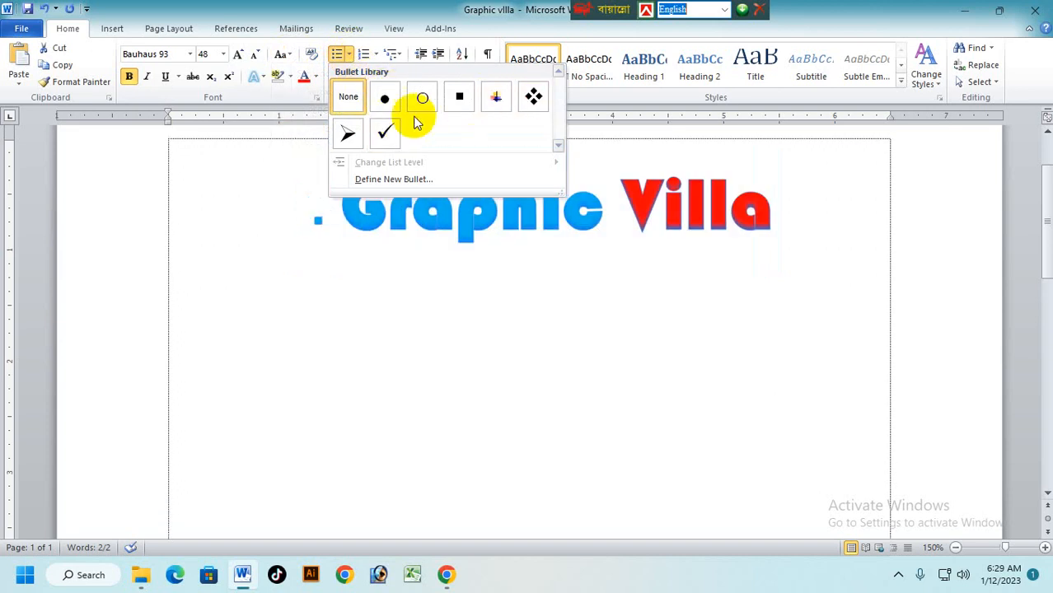
left_click(531, 99)
left_click(796, 220)
- Reduce the bulleted "Graphic Villa" text to font size 26
left_click_drag(797, 219, 400, 183)
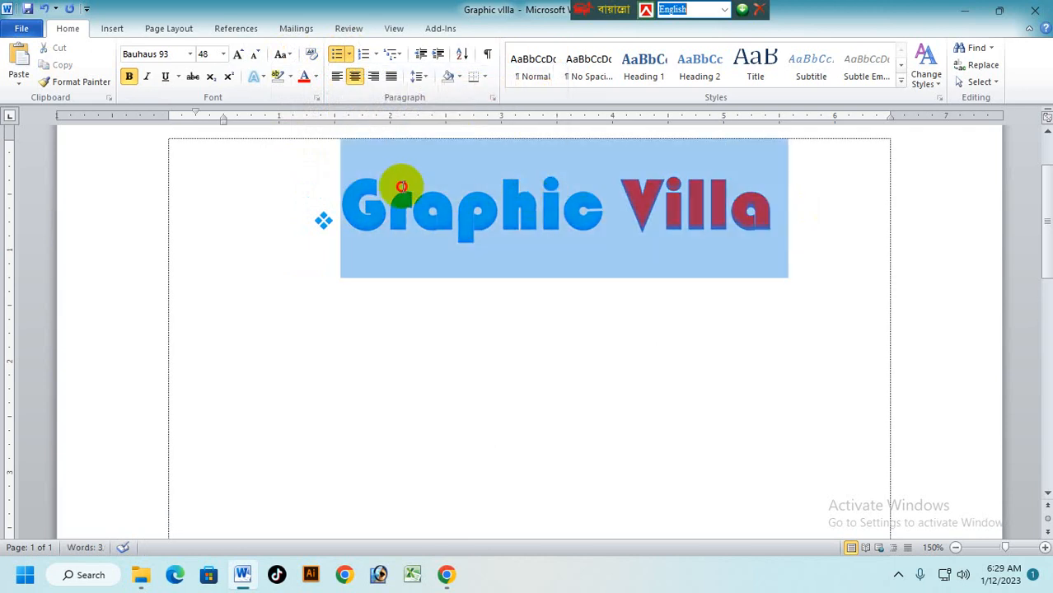
left_click(255, 55)
left_click(256, 55)
left_click(256, 55)
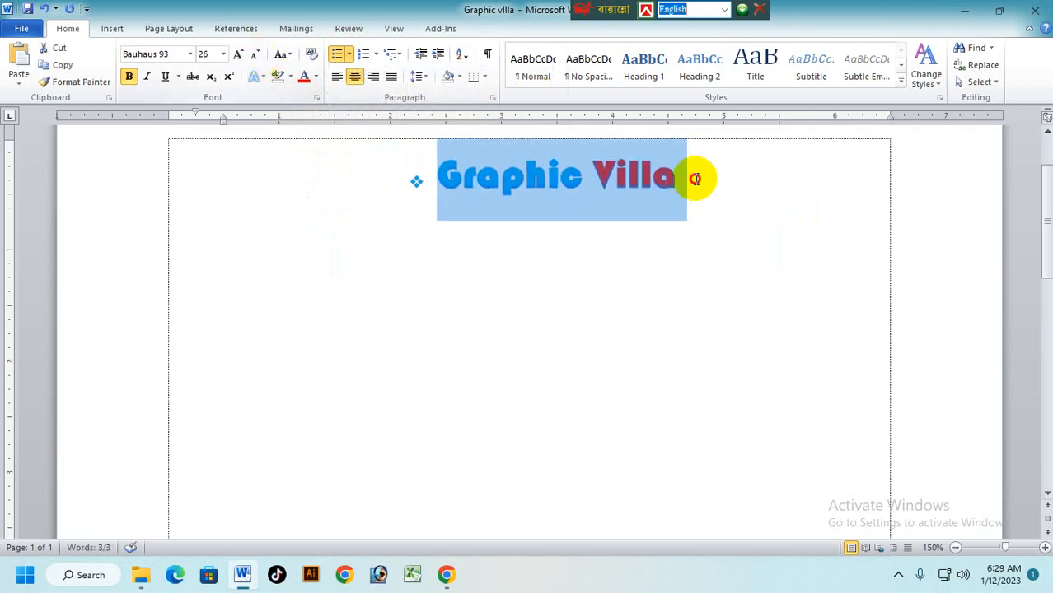
- Add the bulleted lines "jhh", "kjkj" and "lklk" below the "Graphic Villa" line
left_click(696, 176)
type("jhh")
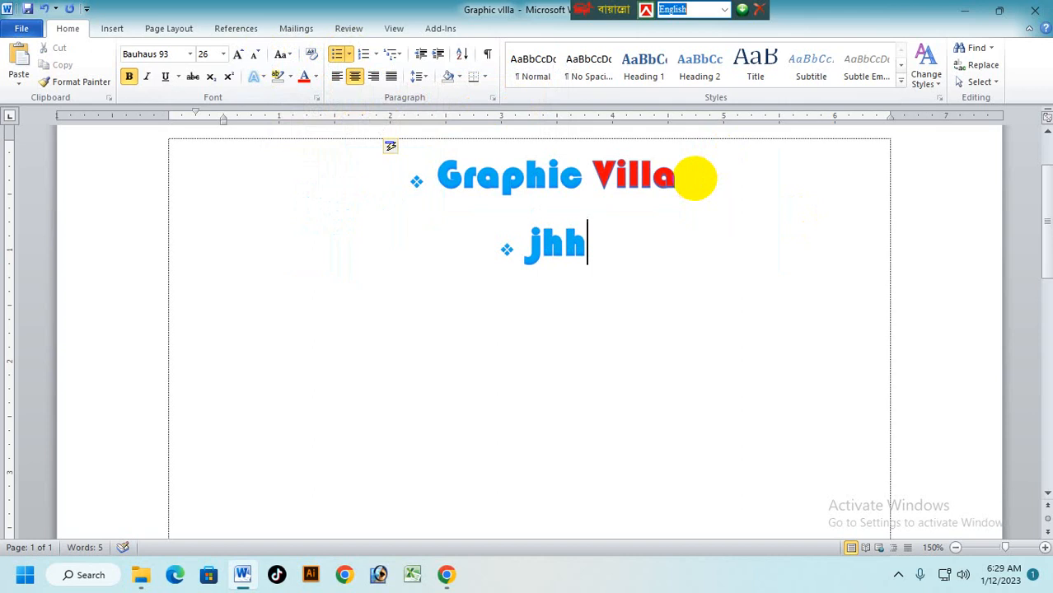
key("Return")
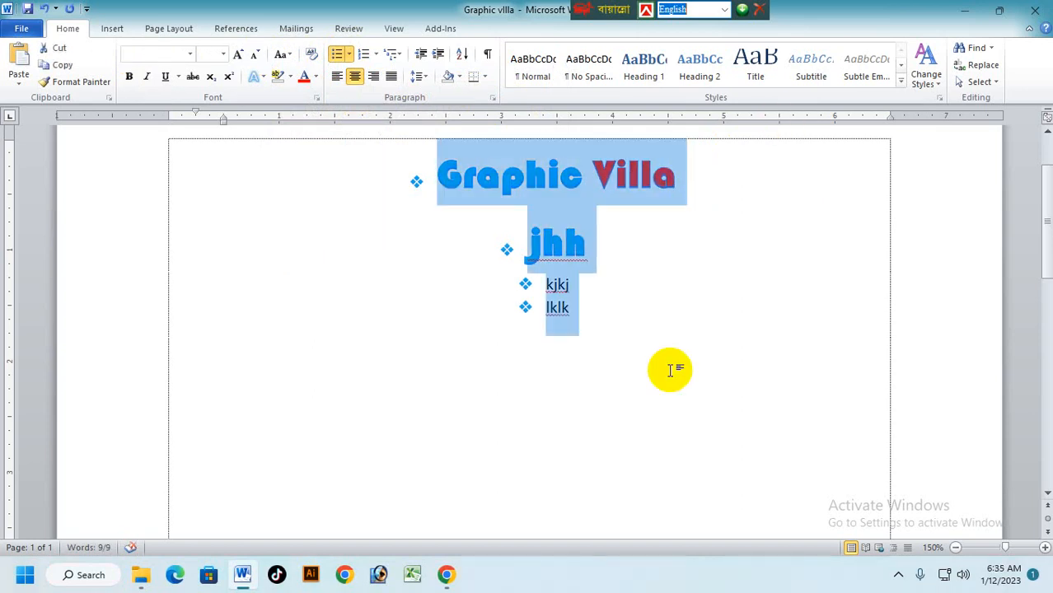
- Set the line spacing of the "kjkj" and "lklk" lines to 3.0
left_click(418, 77)
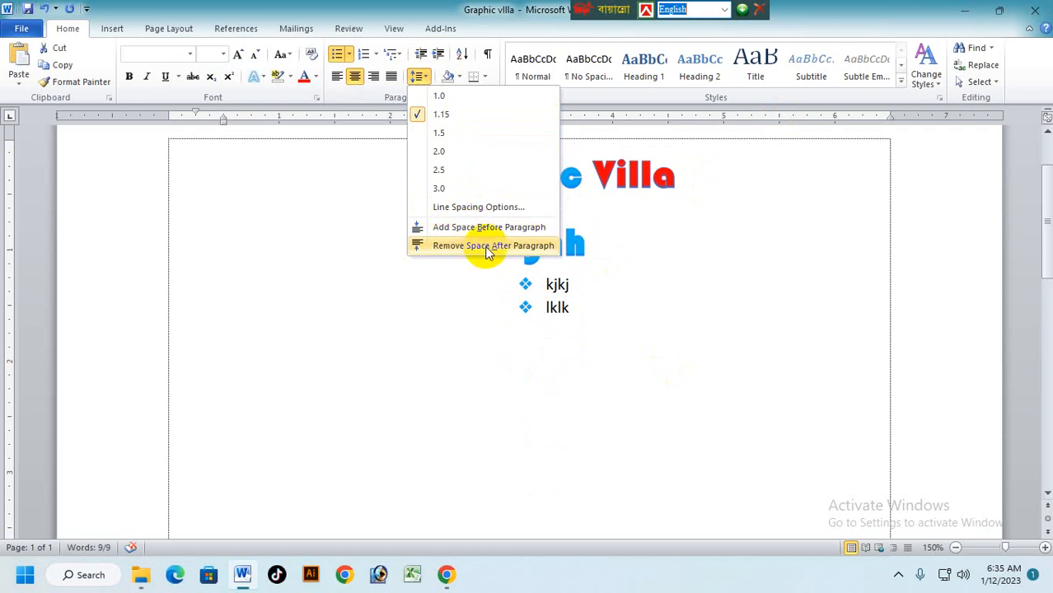
left_click(655, 320)
left_click_drag(654, 319, 545, 285)
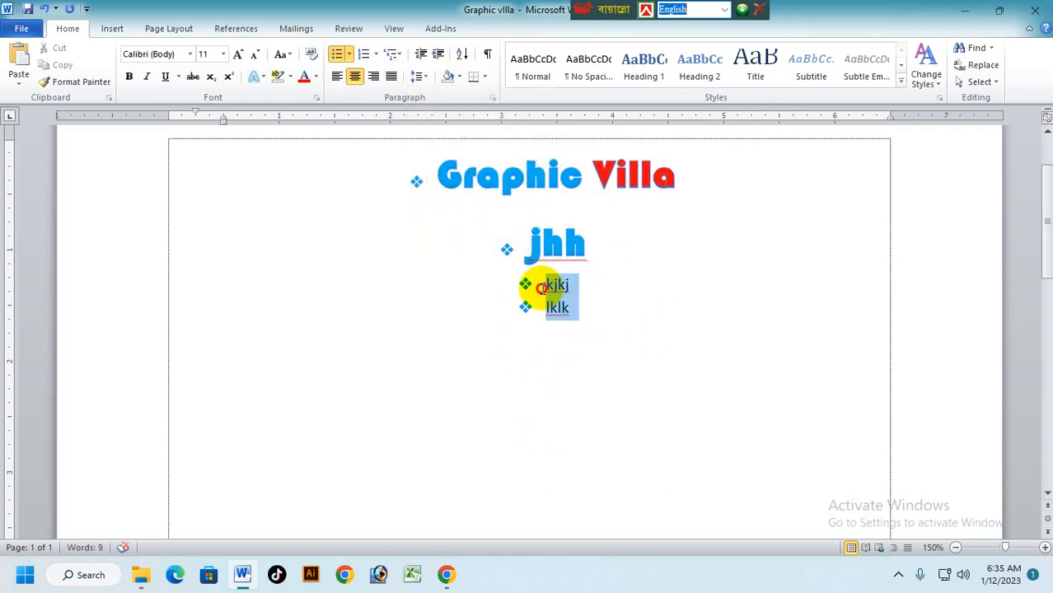
left_click(418, 75)
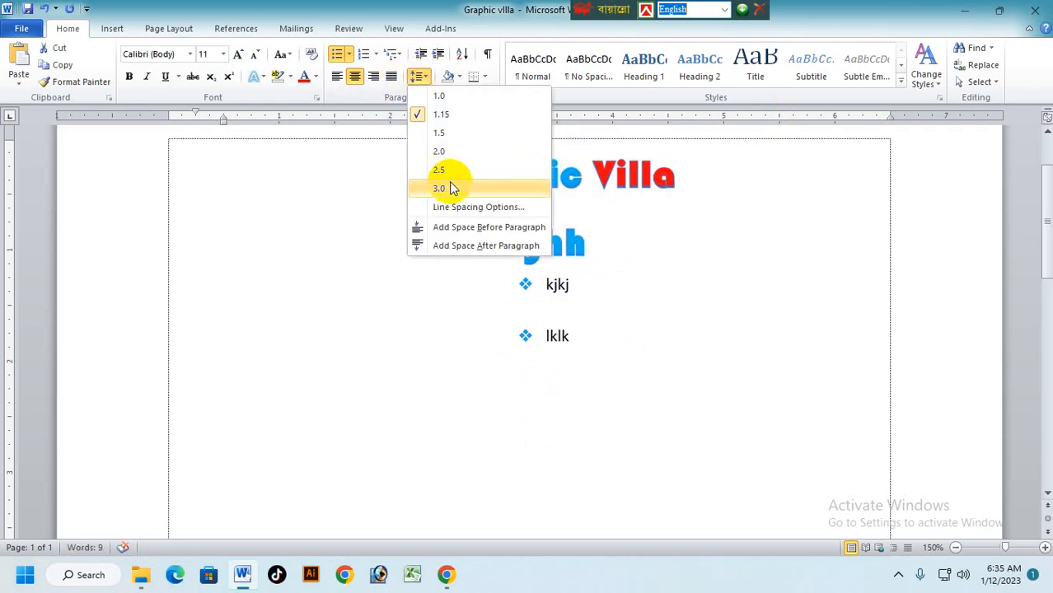
left_click(452, 191)
left_click(585, 310)
- Set the line spacing of all four bulleted lines to 1.0
left_click_drag(623, 354, 386, 152)
left_click(424, 81)
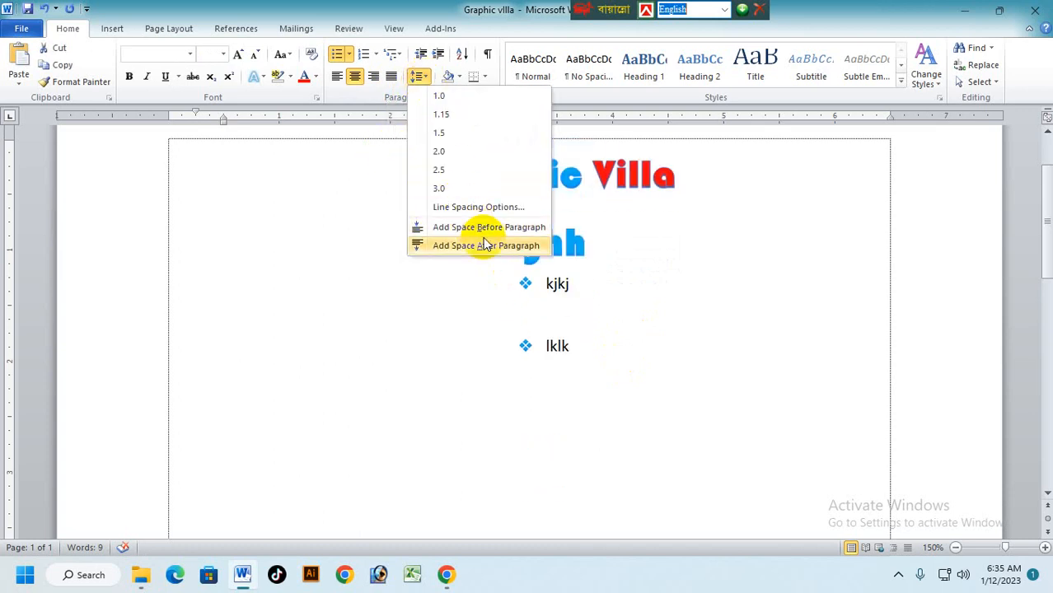
left_click(441, 99)
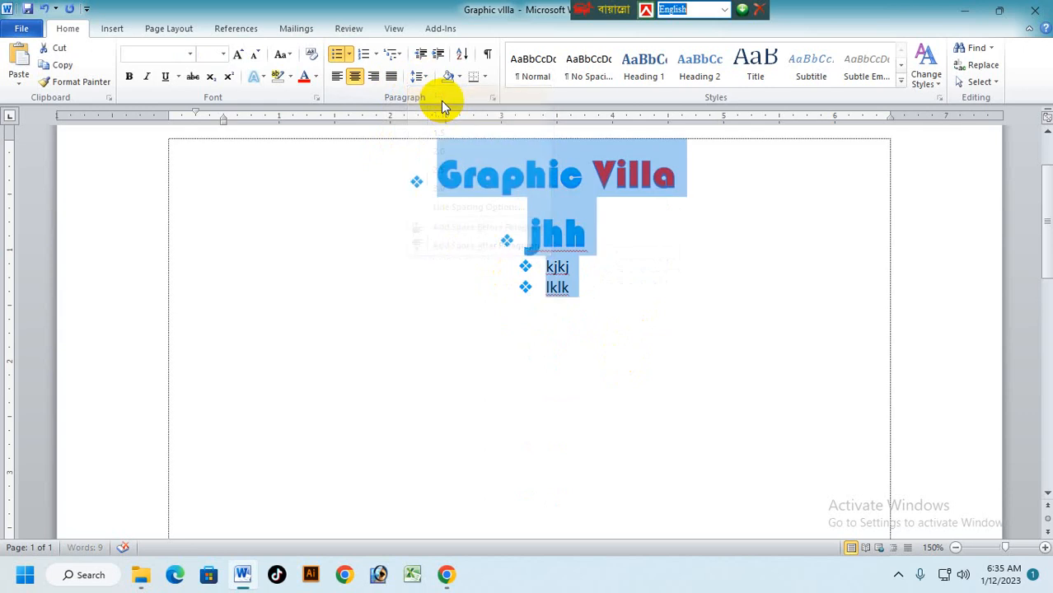
left_click(684, 243)
- Apply the multilevel list style with diamond, arrow and dot bullets to all four lines
left_click_drag(696, 309, 442, 70)
left_click(392, 54)
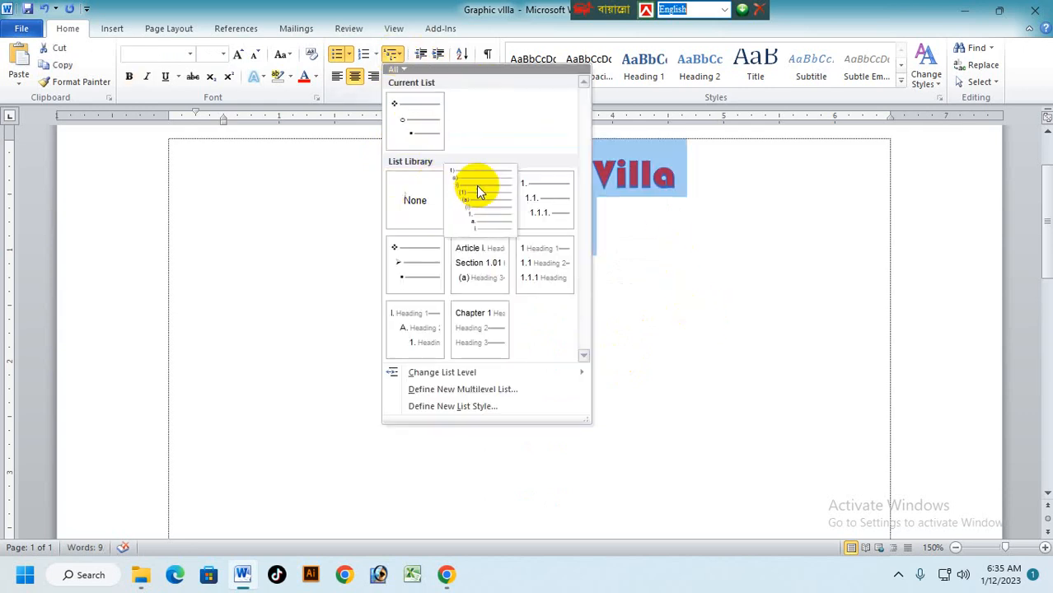
left_click(411, 264)
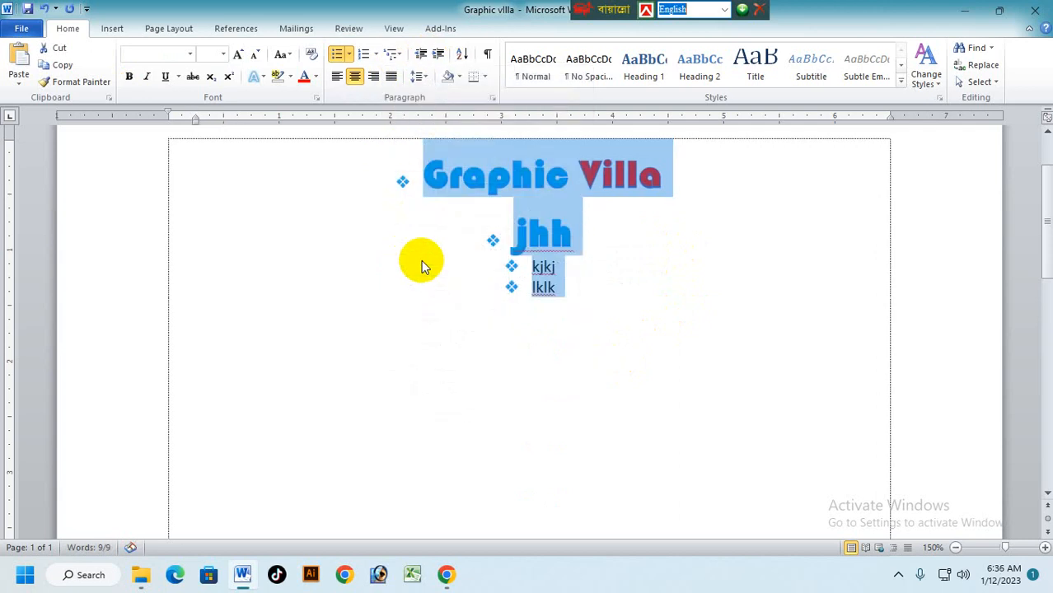
- Shade the background of all four bulleted paragraphs with the lightest blue theme tint
left_click_drag(594, 280, 321, 178)
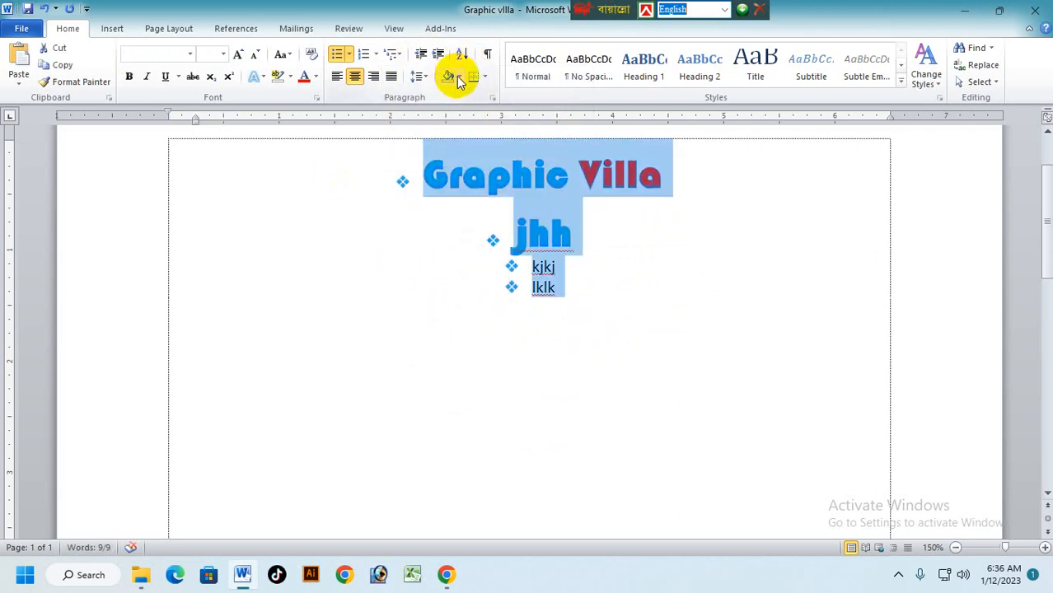
left_click(459, 78)
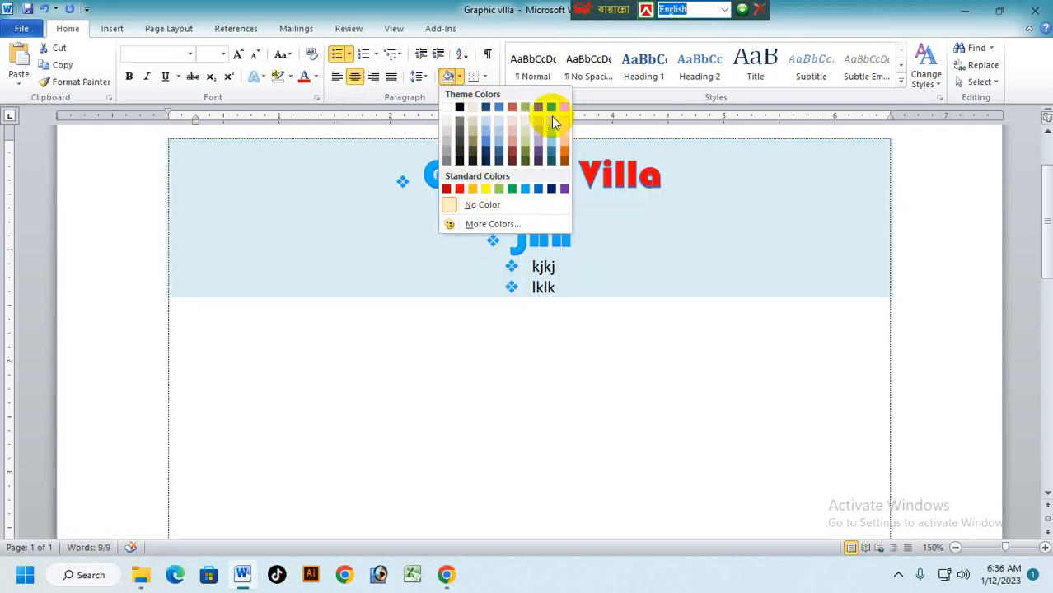
left_click(552, 119)
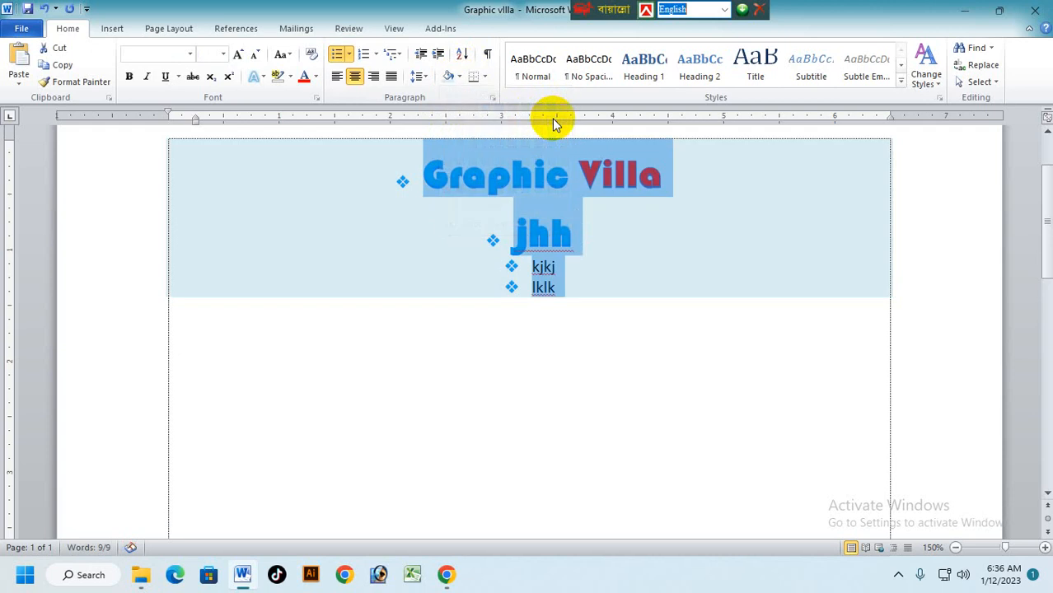
left_click(641, 308)
key("ctrl+a")
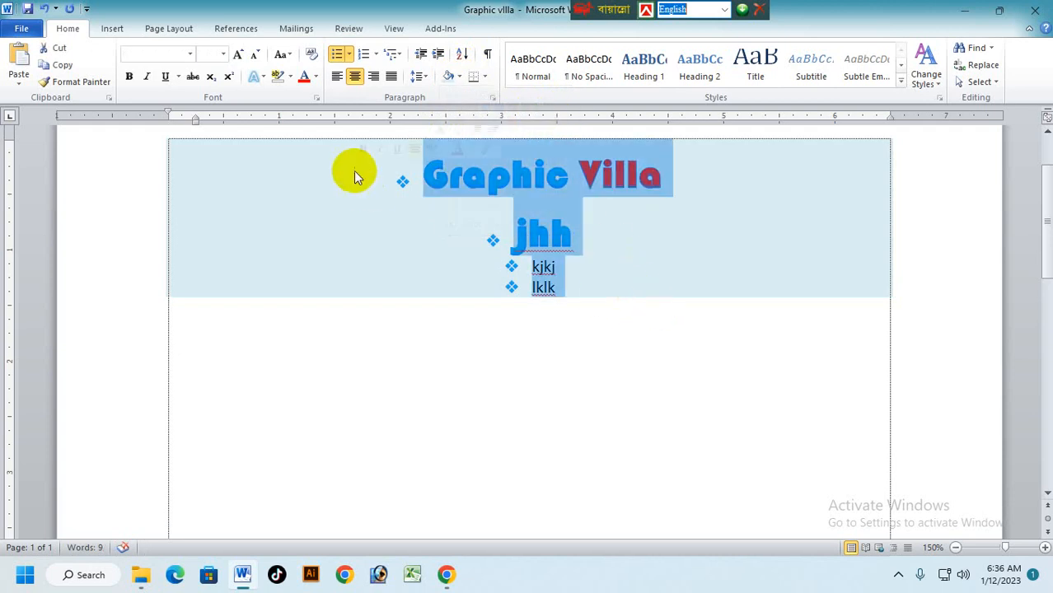